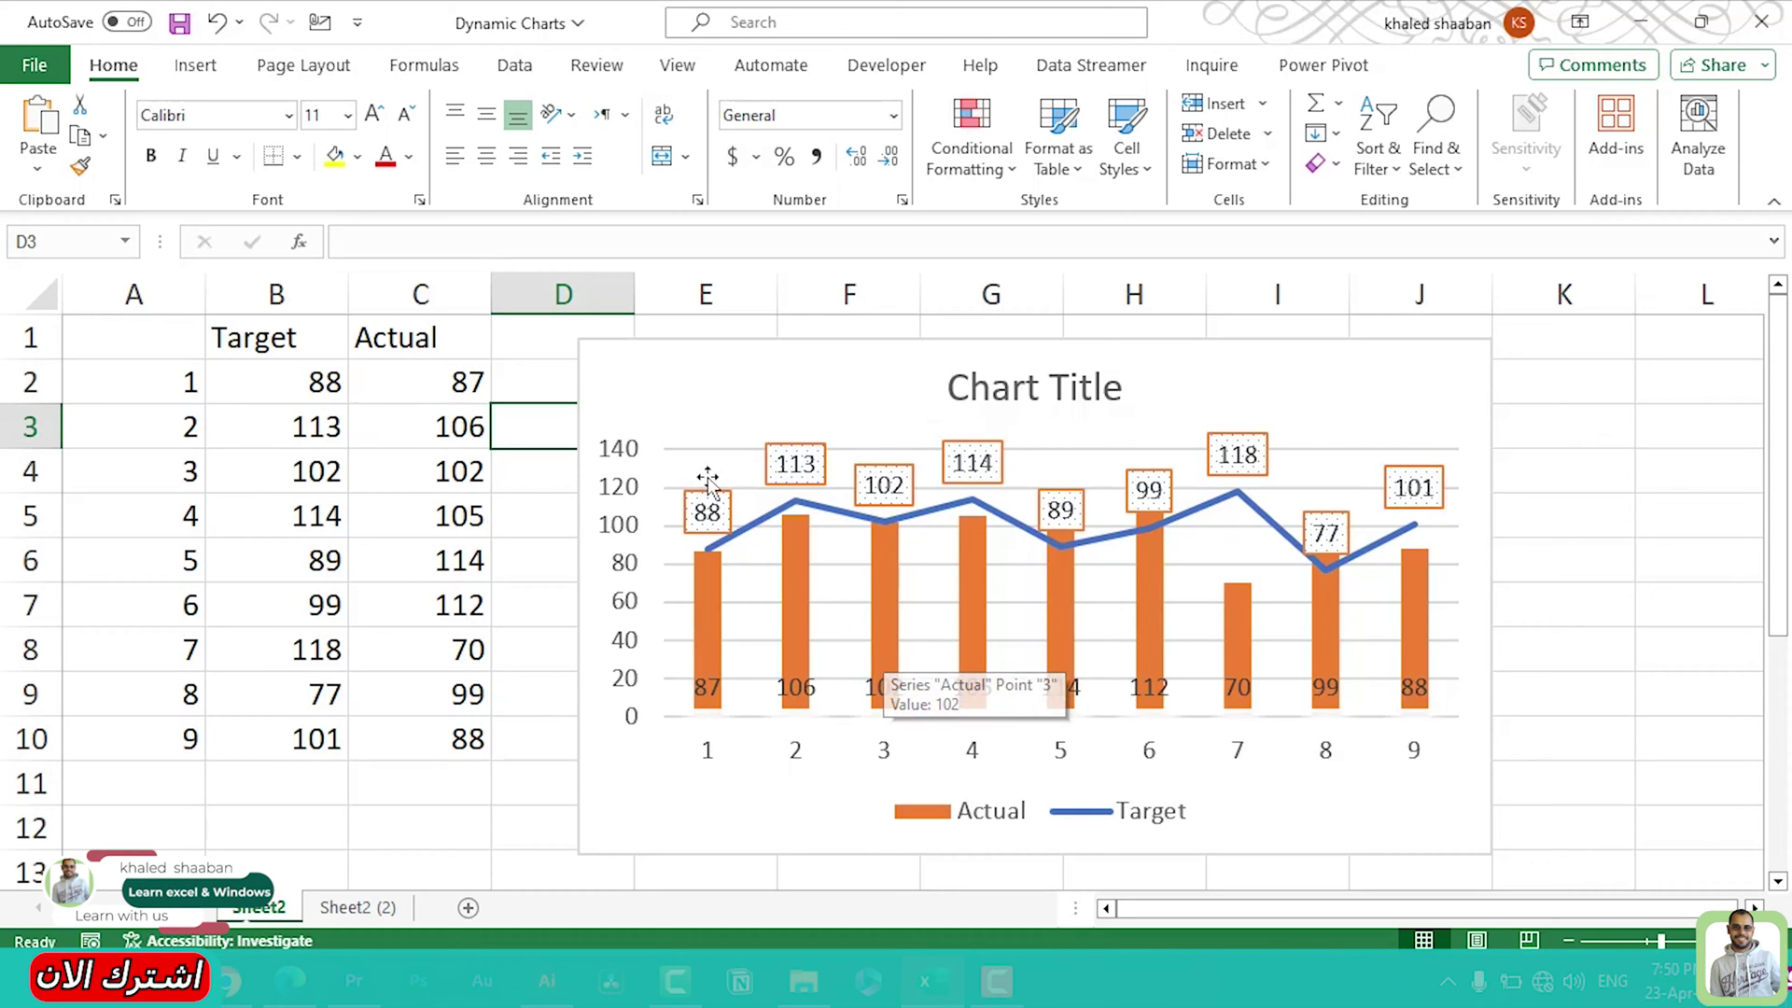
# Recalculate the RANDBETWEEN(70,120) values in C2 three times with F9 so the chart refreshes
pyautogui.click(358, 402)
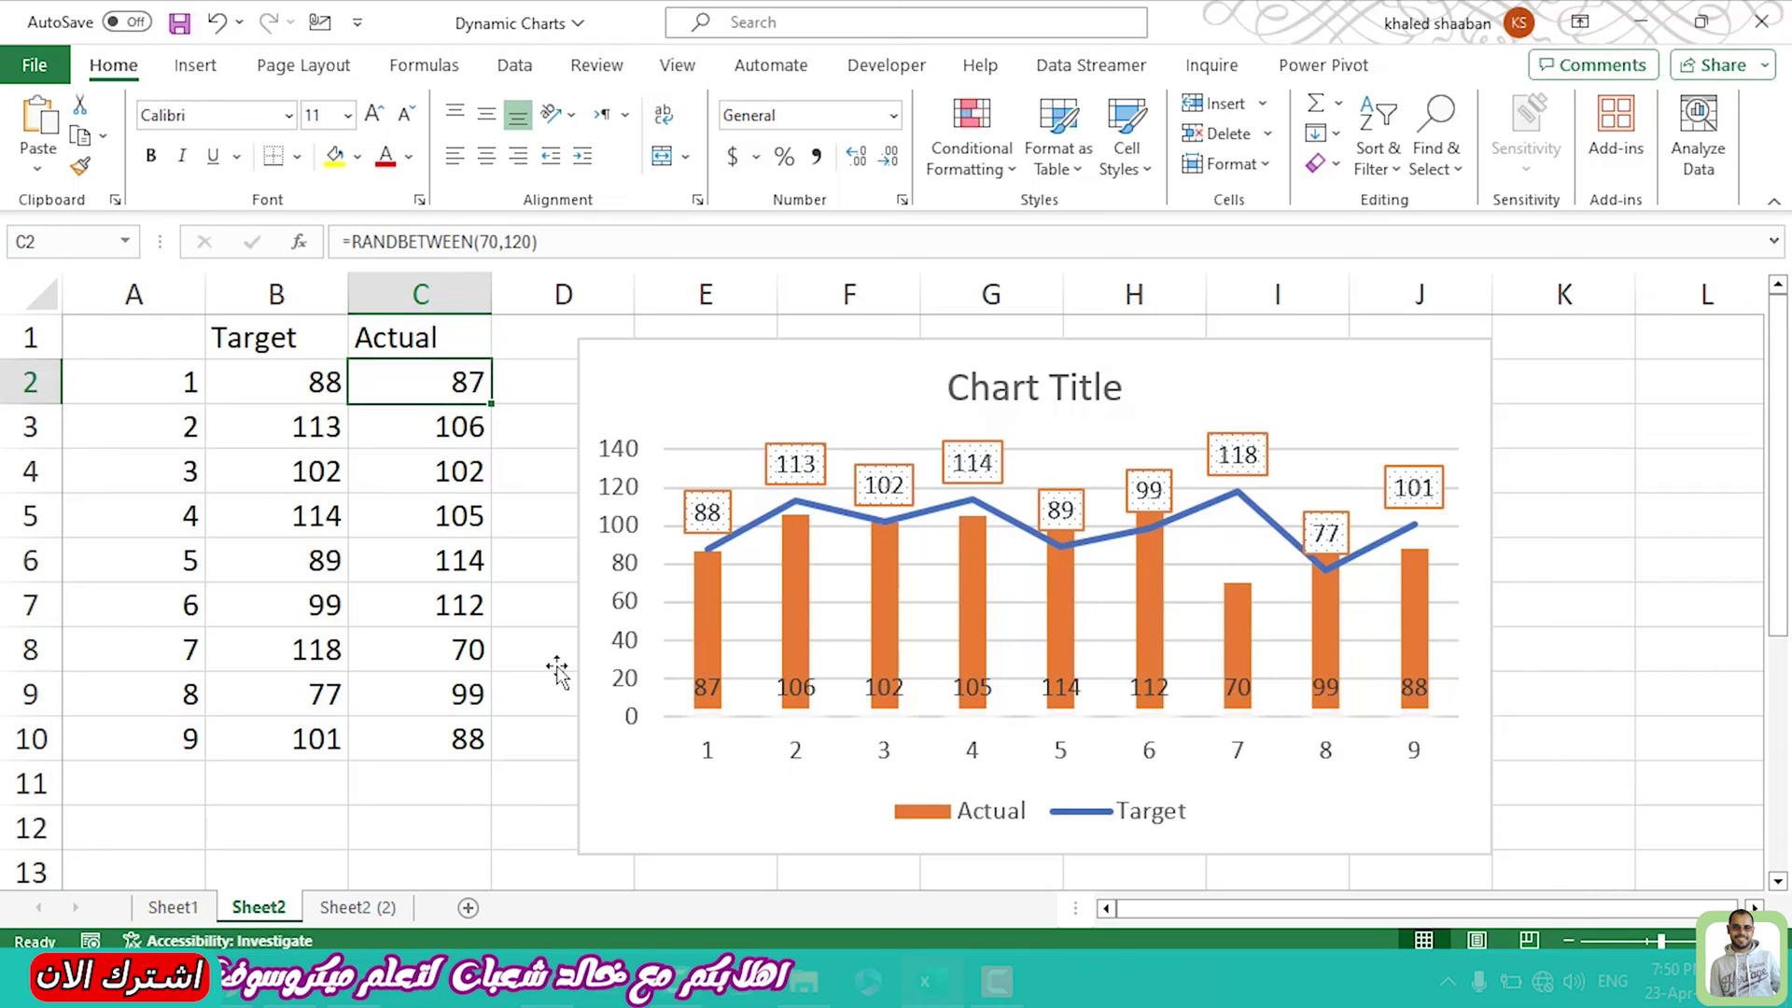
pyautogui.press('F9')
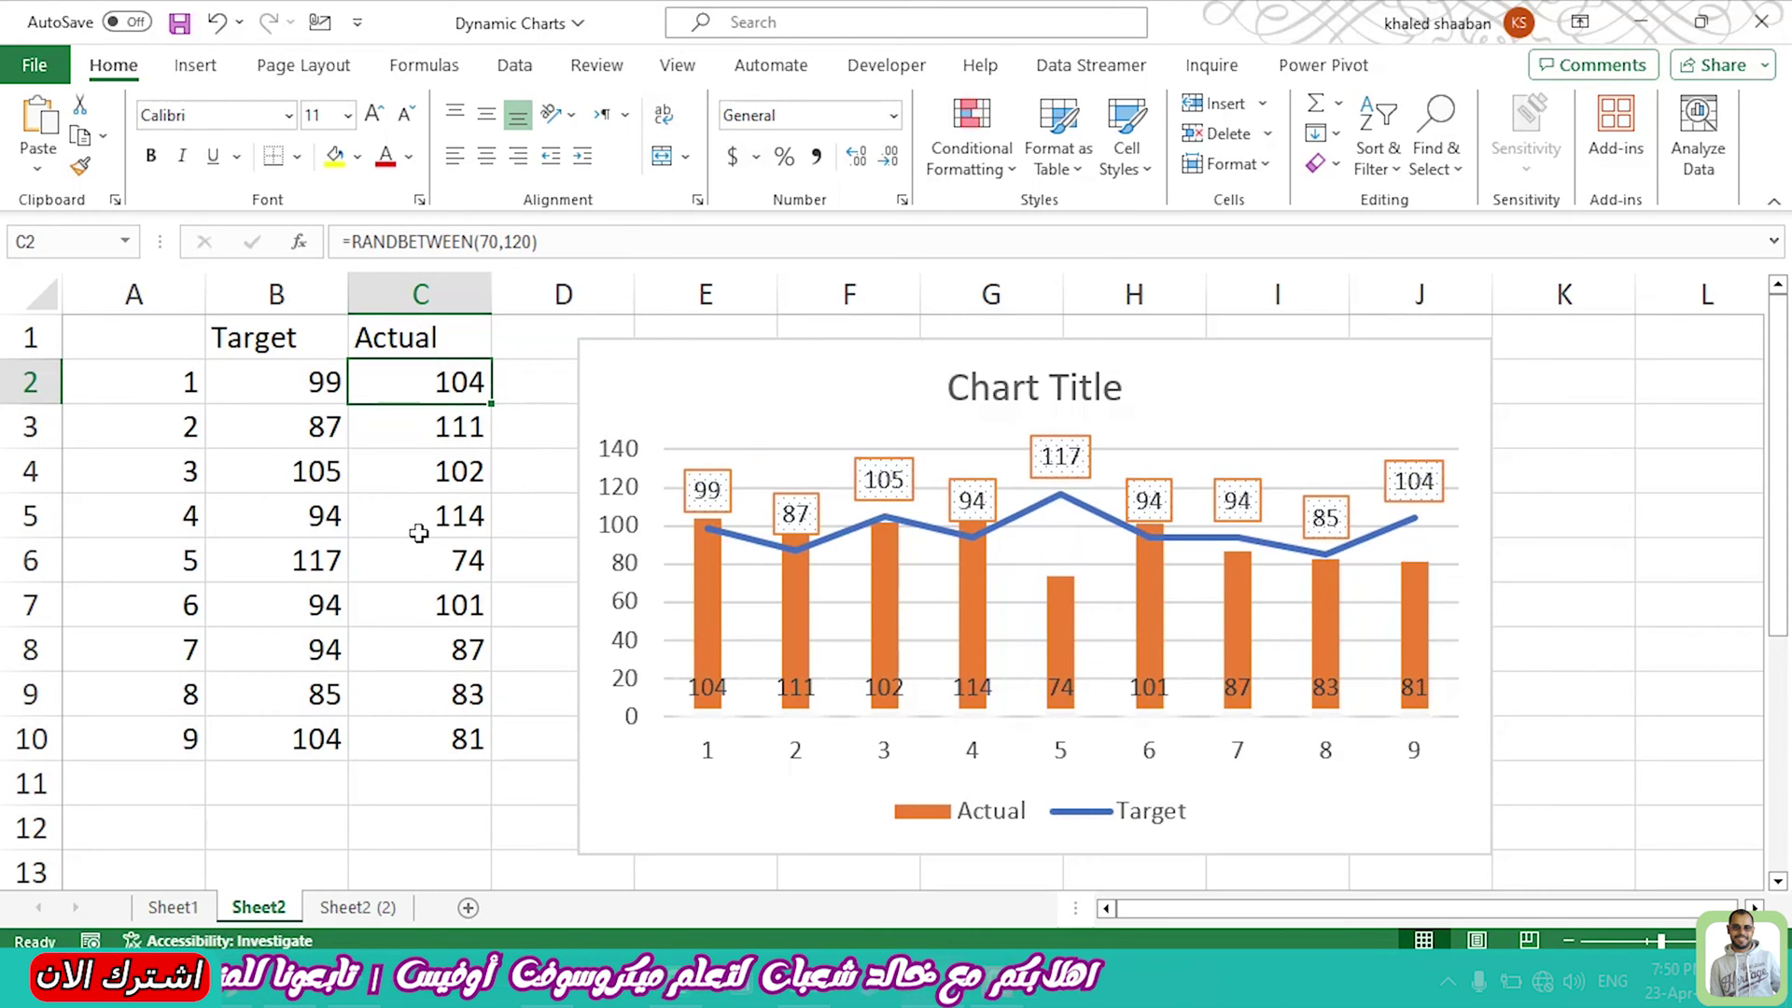
pyautogui.press('F9')
pyautogui.press('F9')
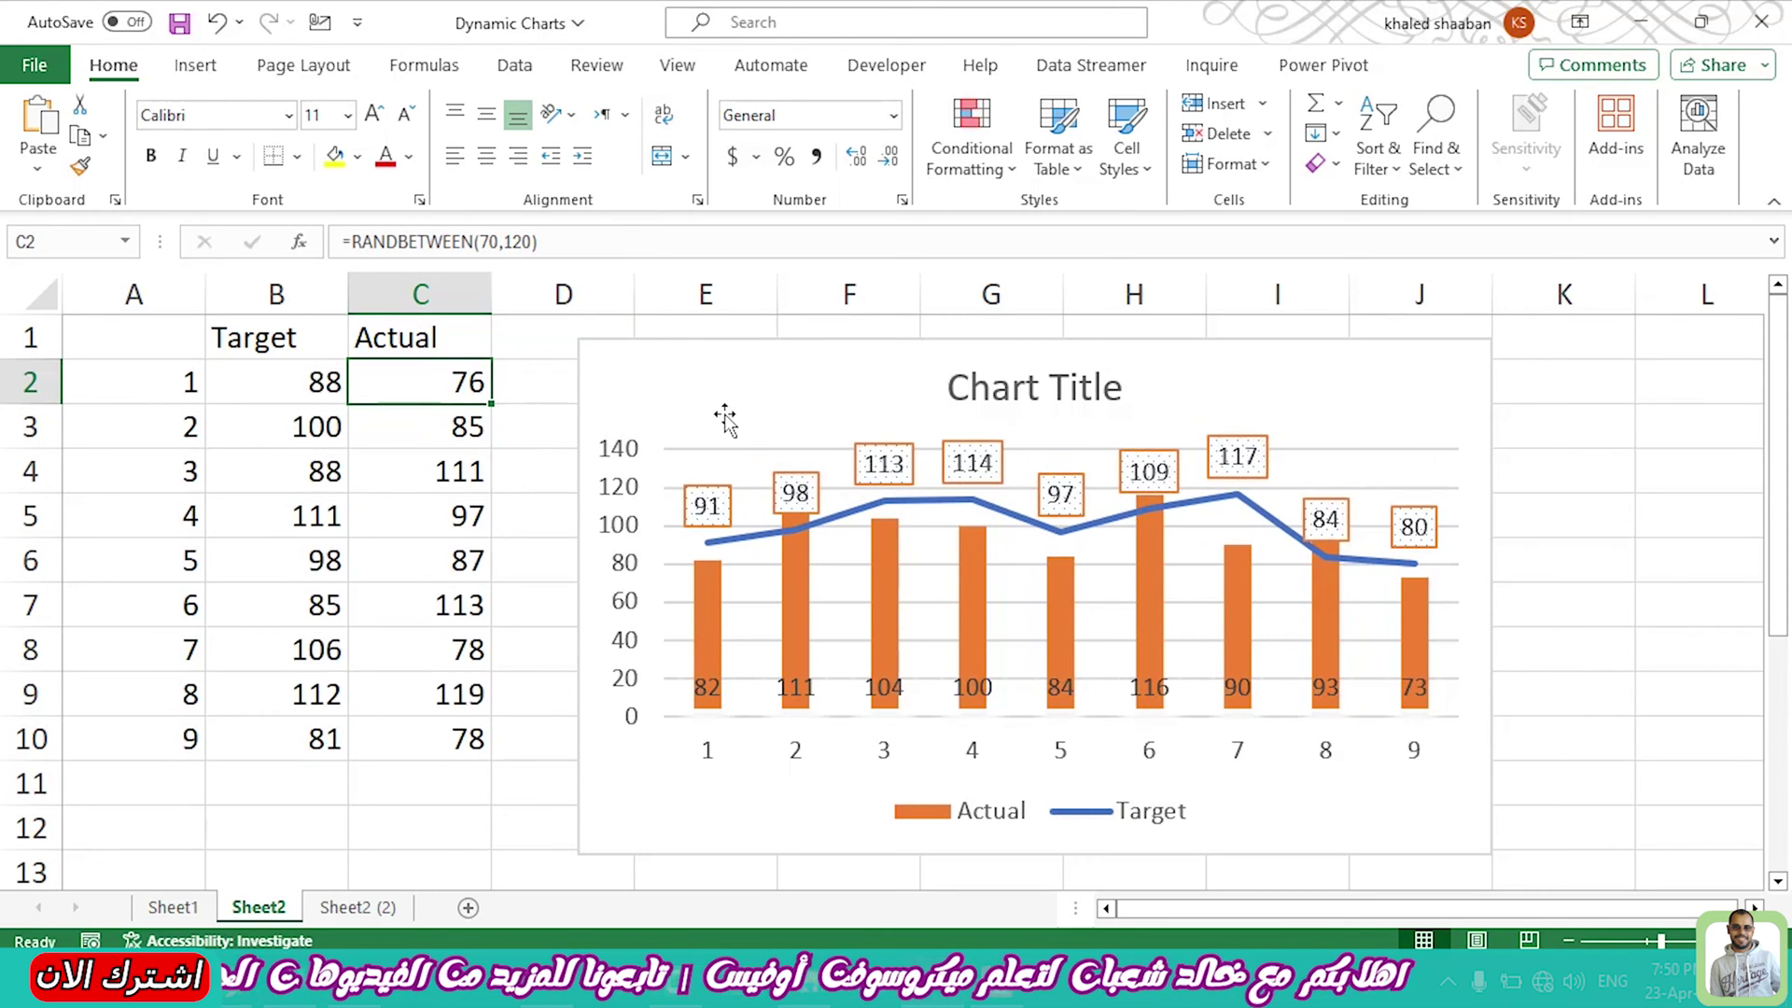
pyautogui.press('F9')
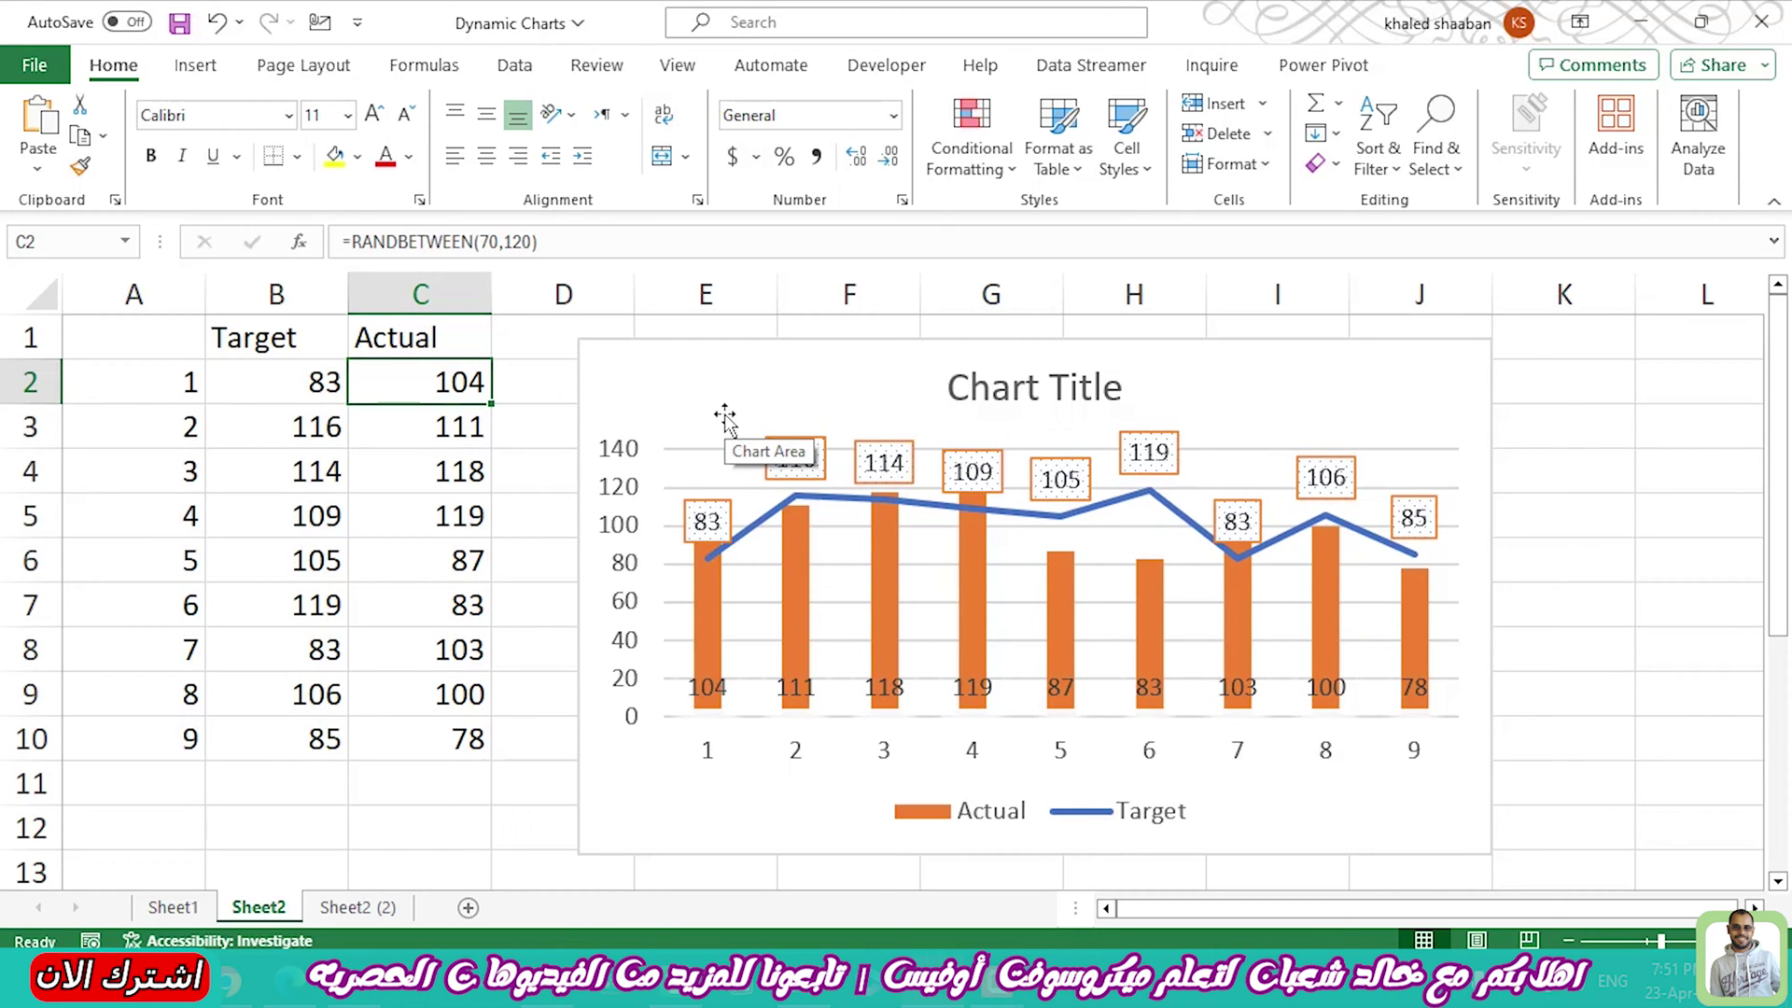
# Select columns A through C, then clear the selection
pyautogui.click(399, 339)
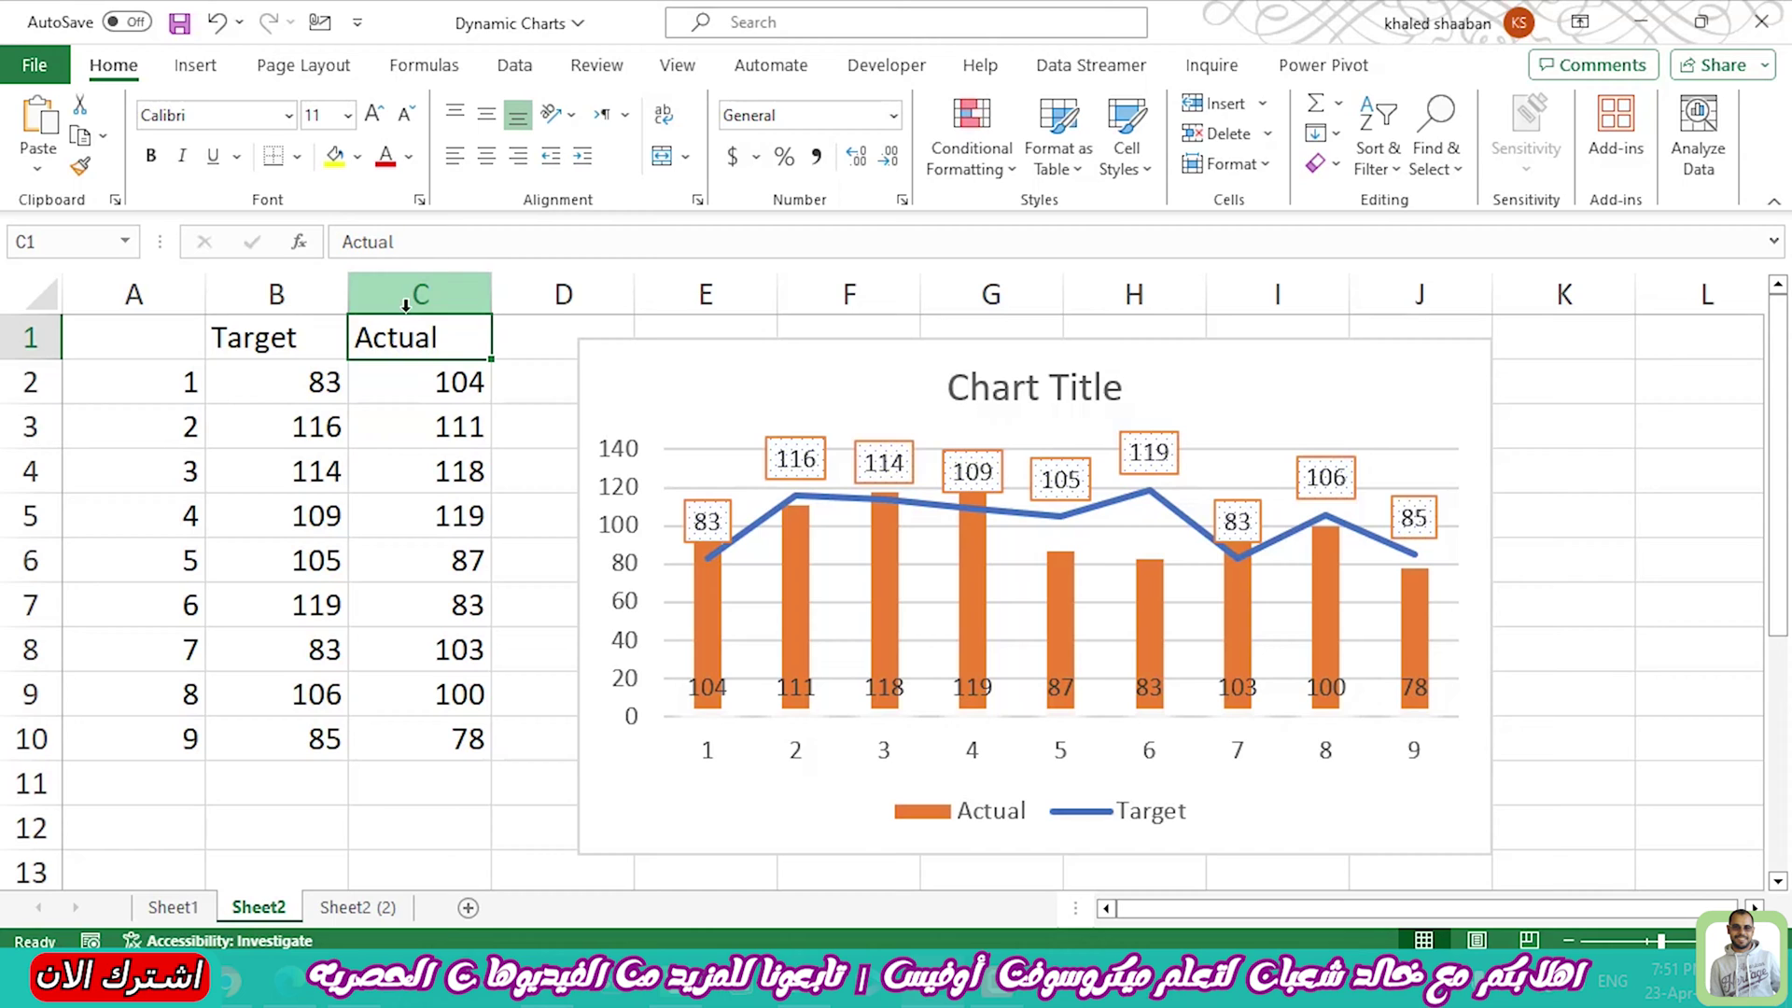
pyautogui.moveTo(412, 280); pyautogui.dragTo(85, 283)
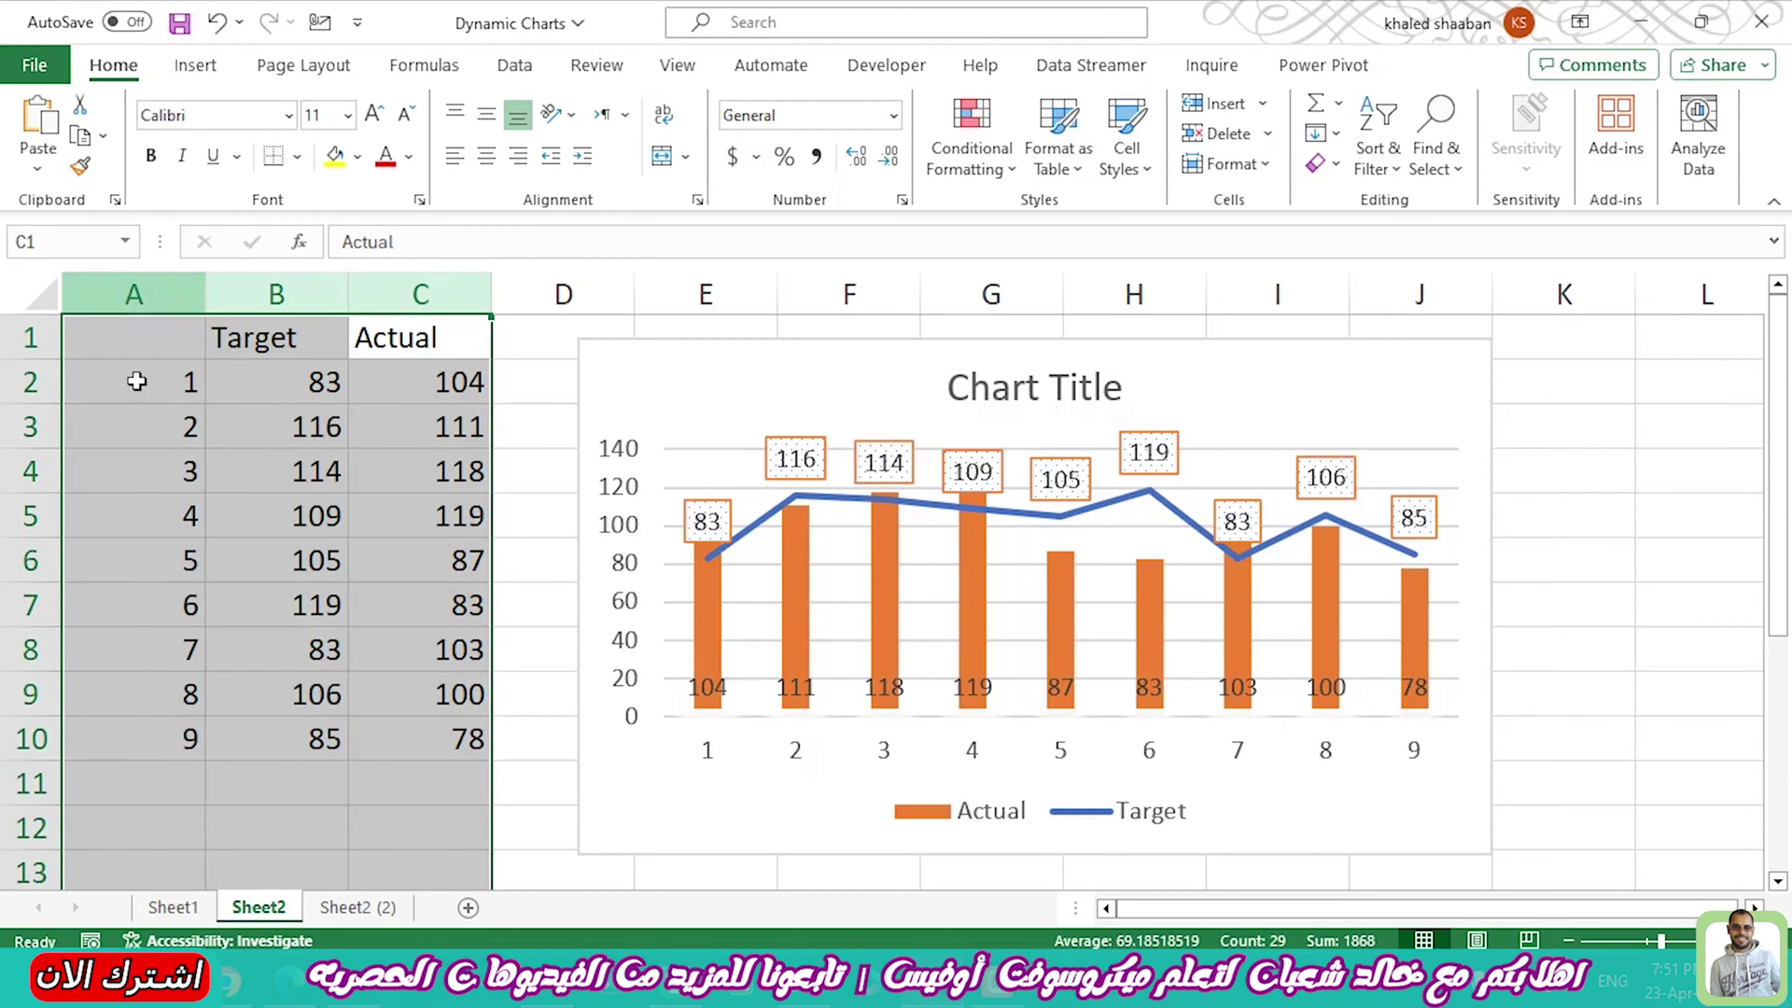
pyautogui.click(266, 465)
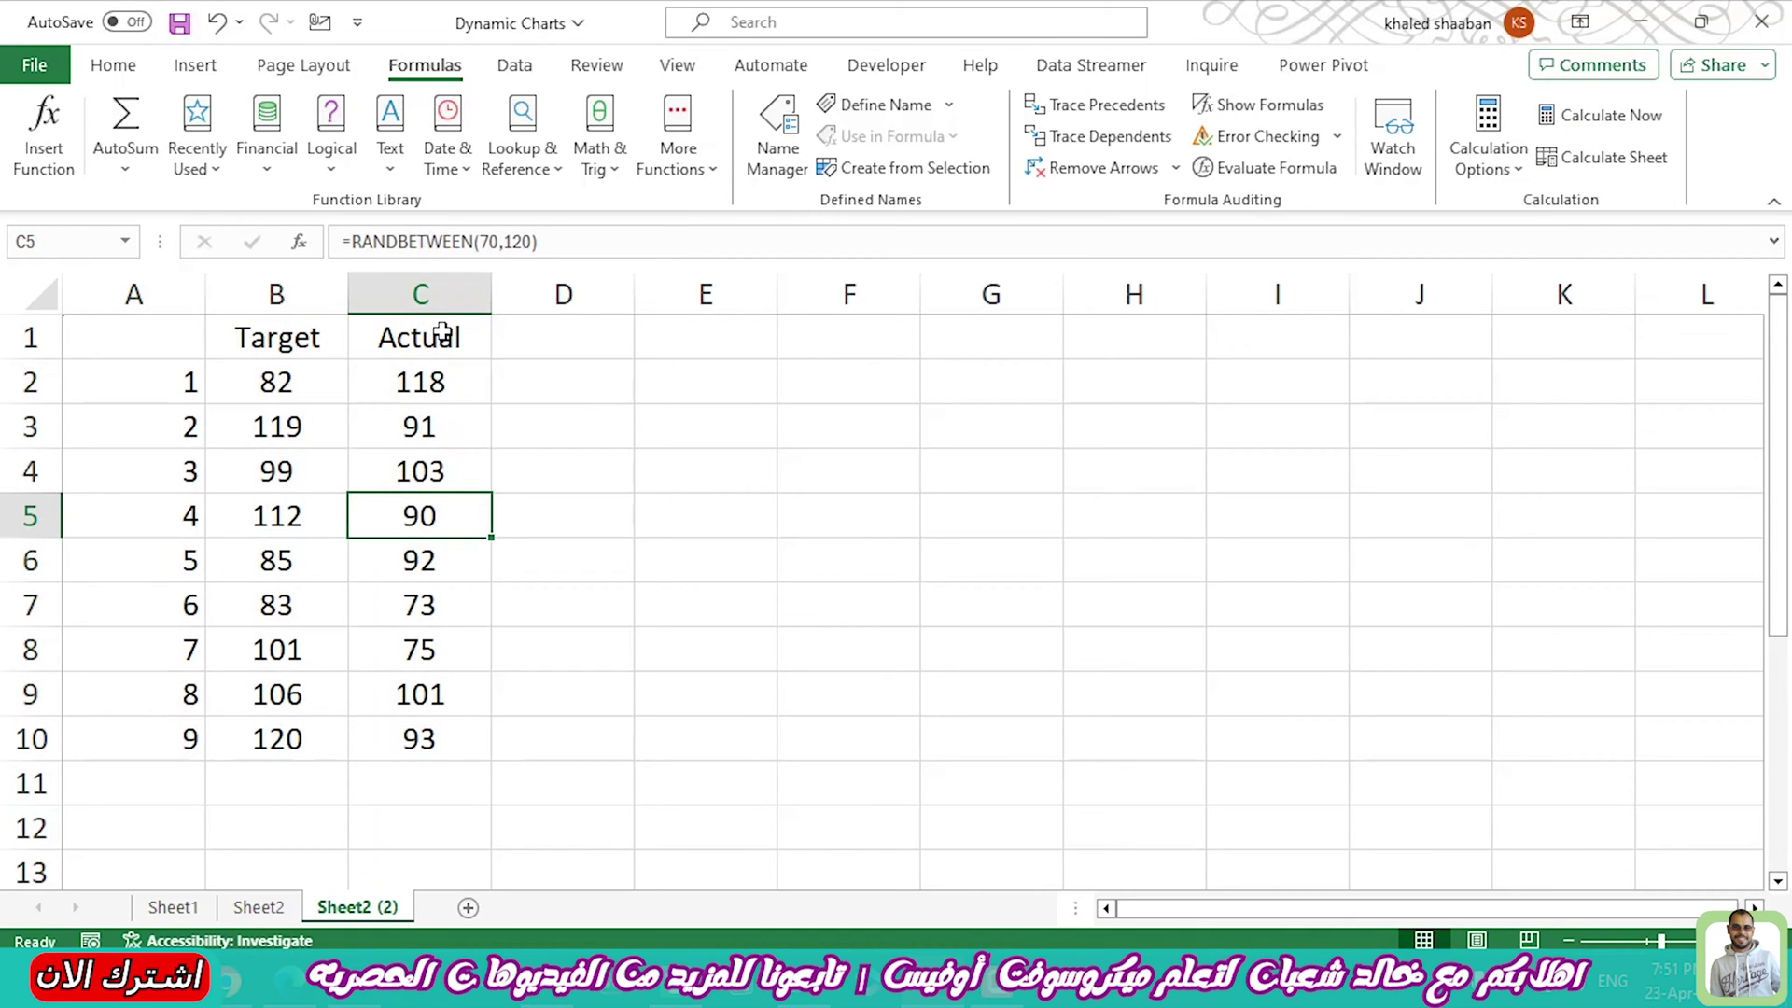
# Select the range A1:C10 on Sheet2 (2), covering items 1–9 with their Target and Actual values
pyautogui.moveTo(441, 333); pyautogui.dragTo(184, 740)
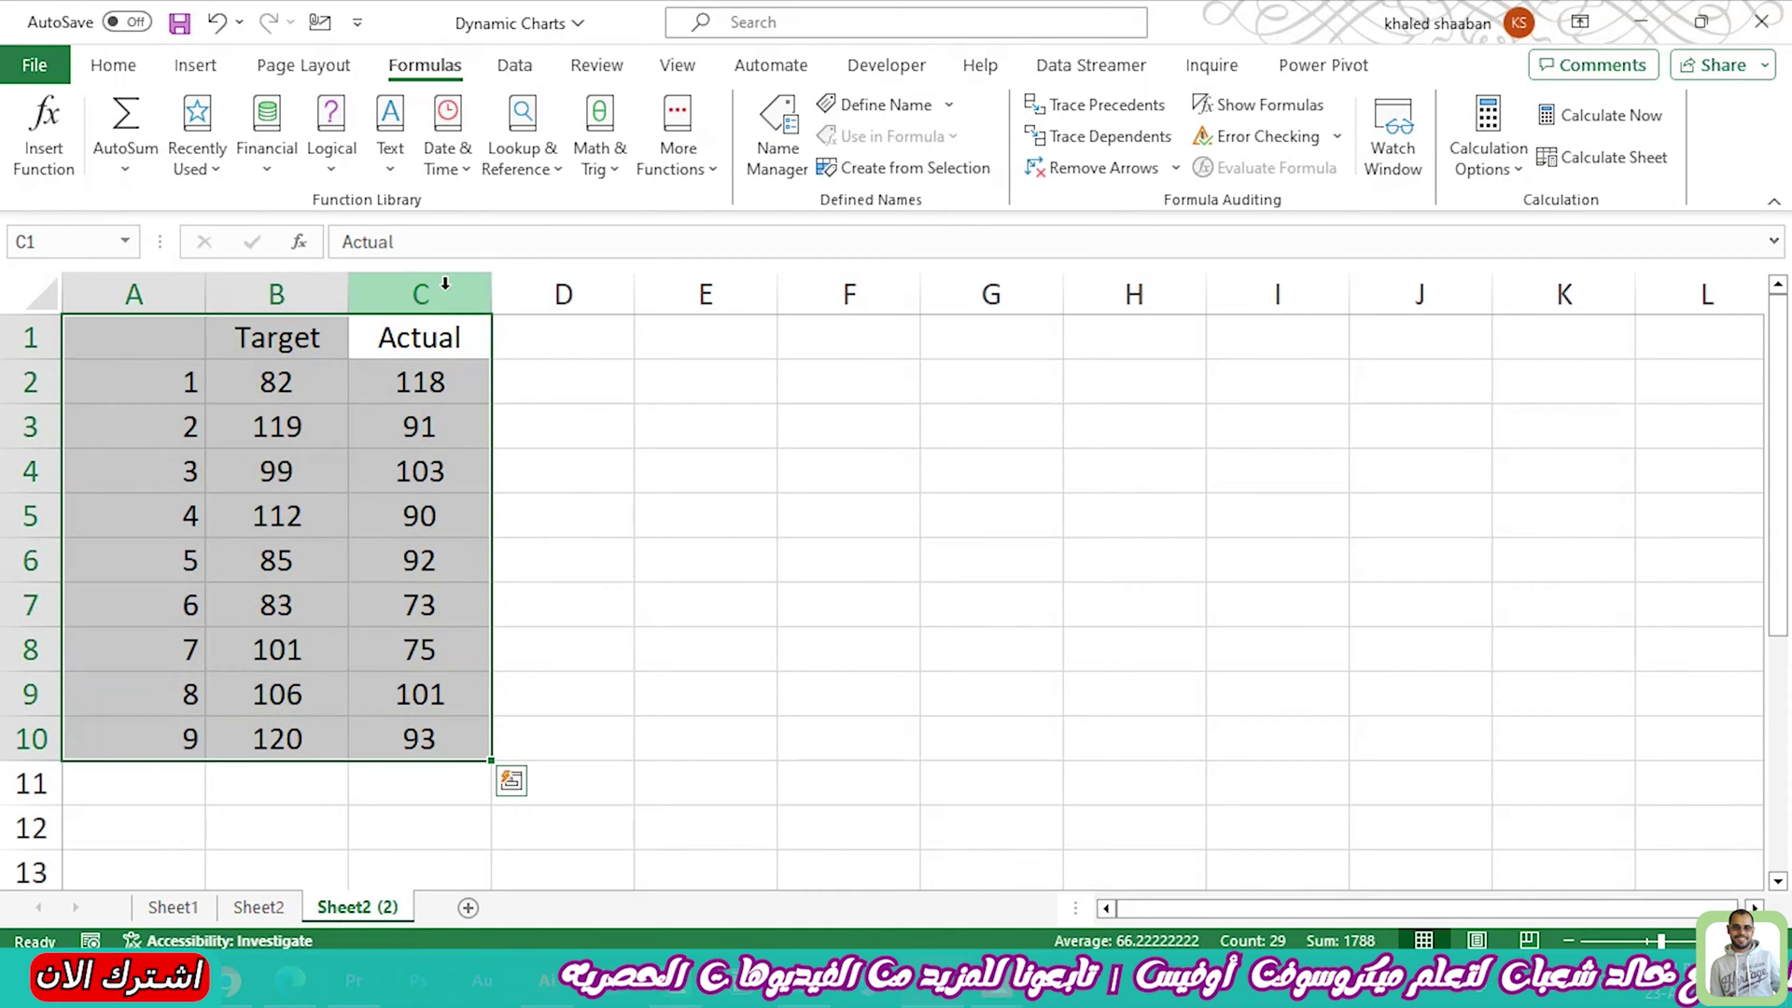
pyautogui.click(445, 289)
pyautogui.click(277, 288)
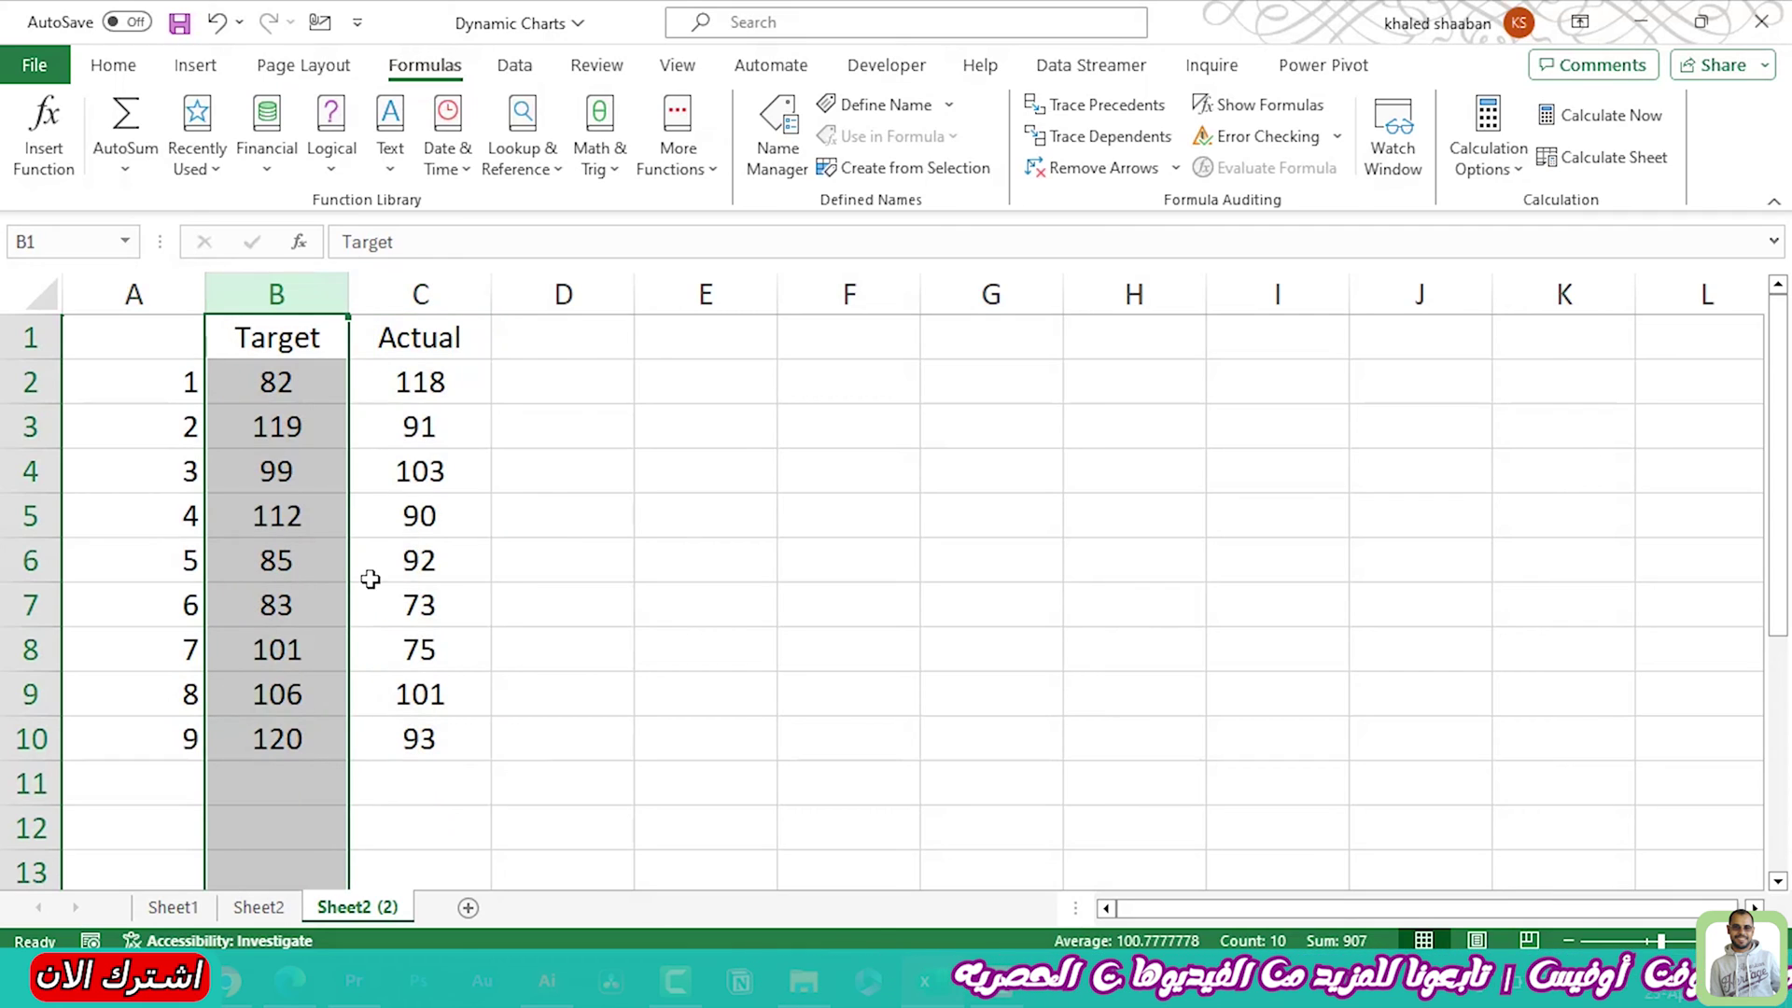
pyautogui.click(541, 288)
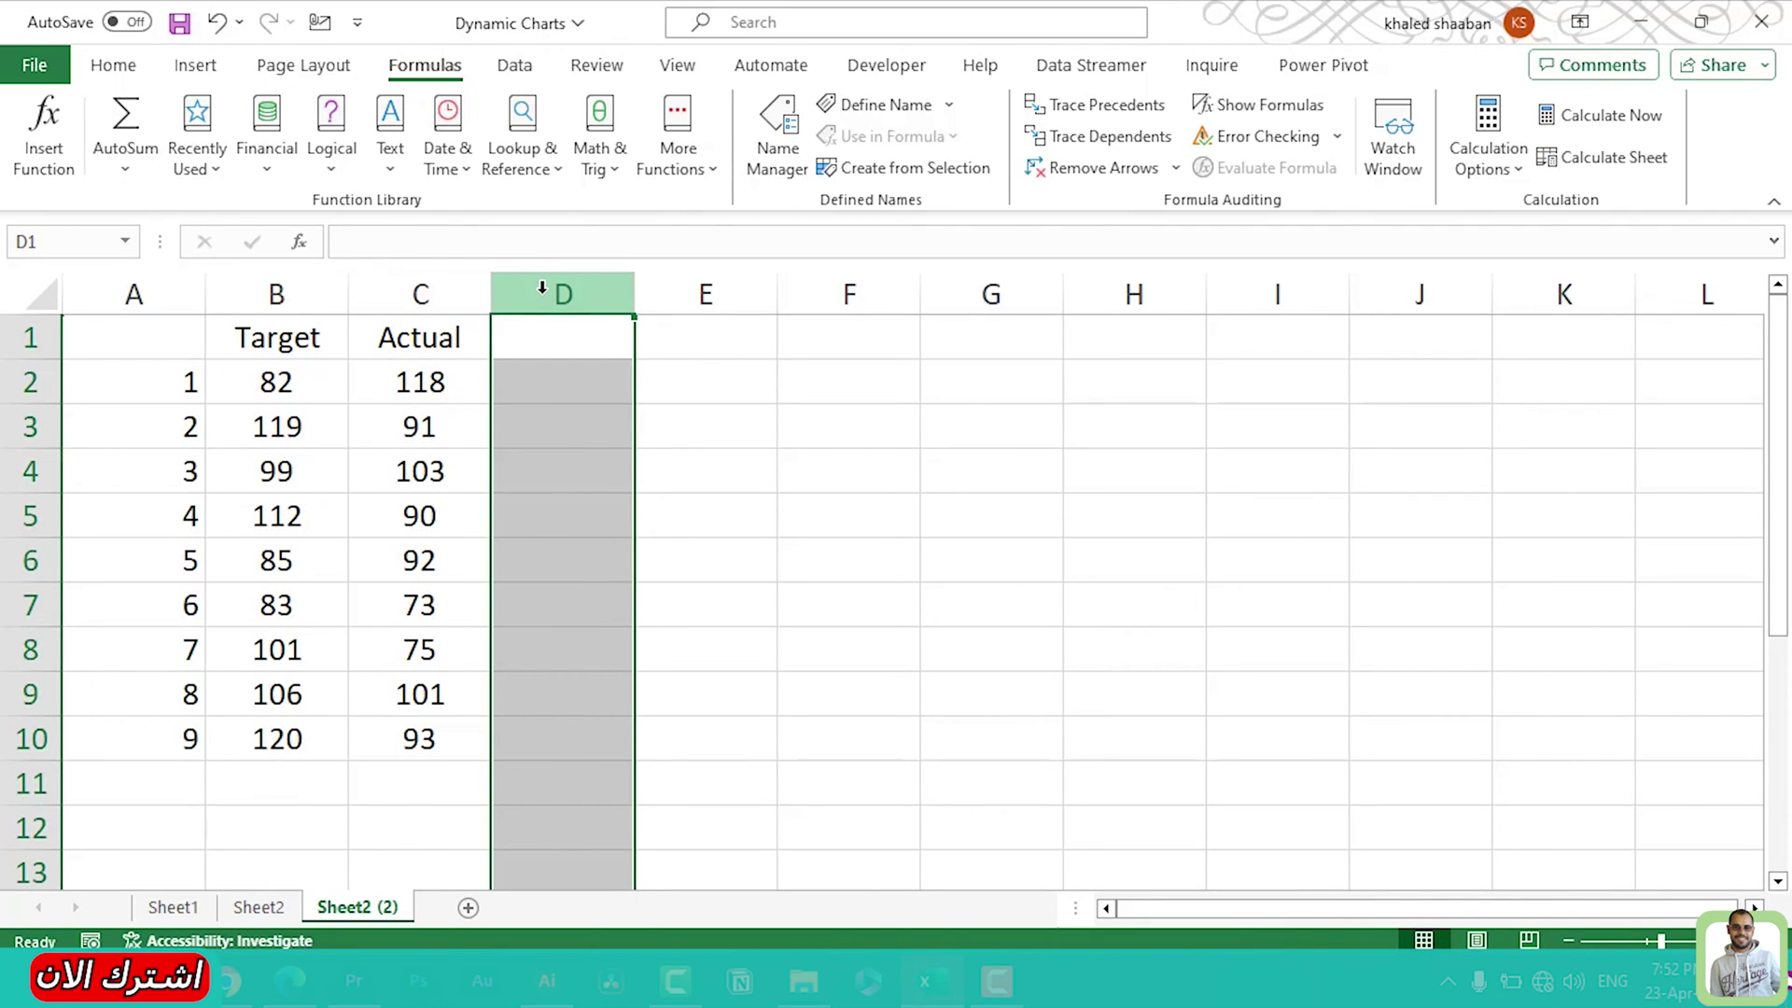
pyautogui.click(559, 426)
pyautogui.moveTo(440, 338)
pyautogui.mouseDown()
pyautogui.moveTo(100, 608)
pyautogui.moveTo(130, 722)
pyautogui.mouseUp()
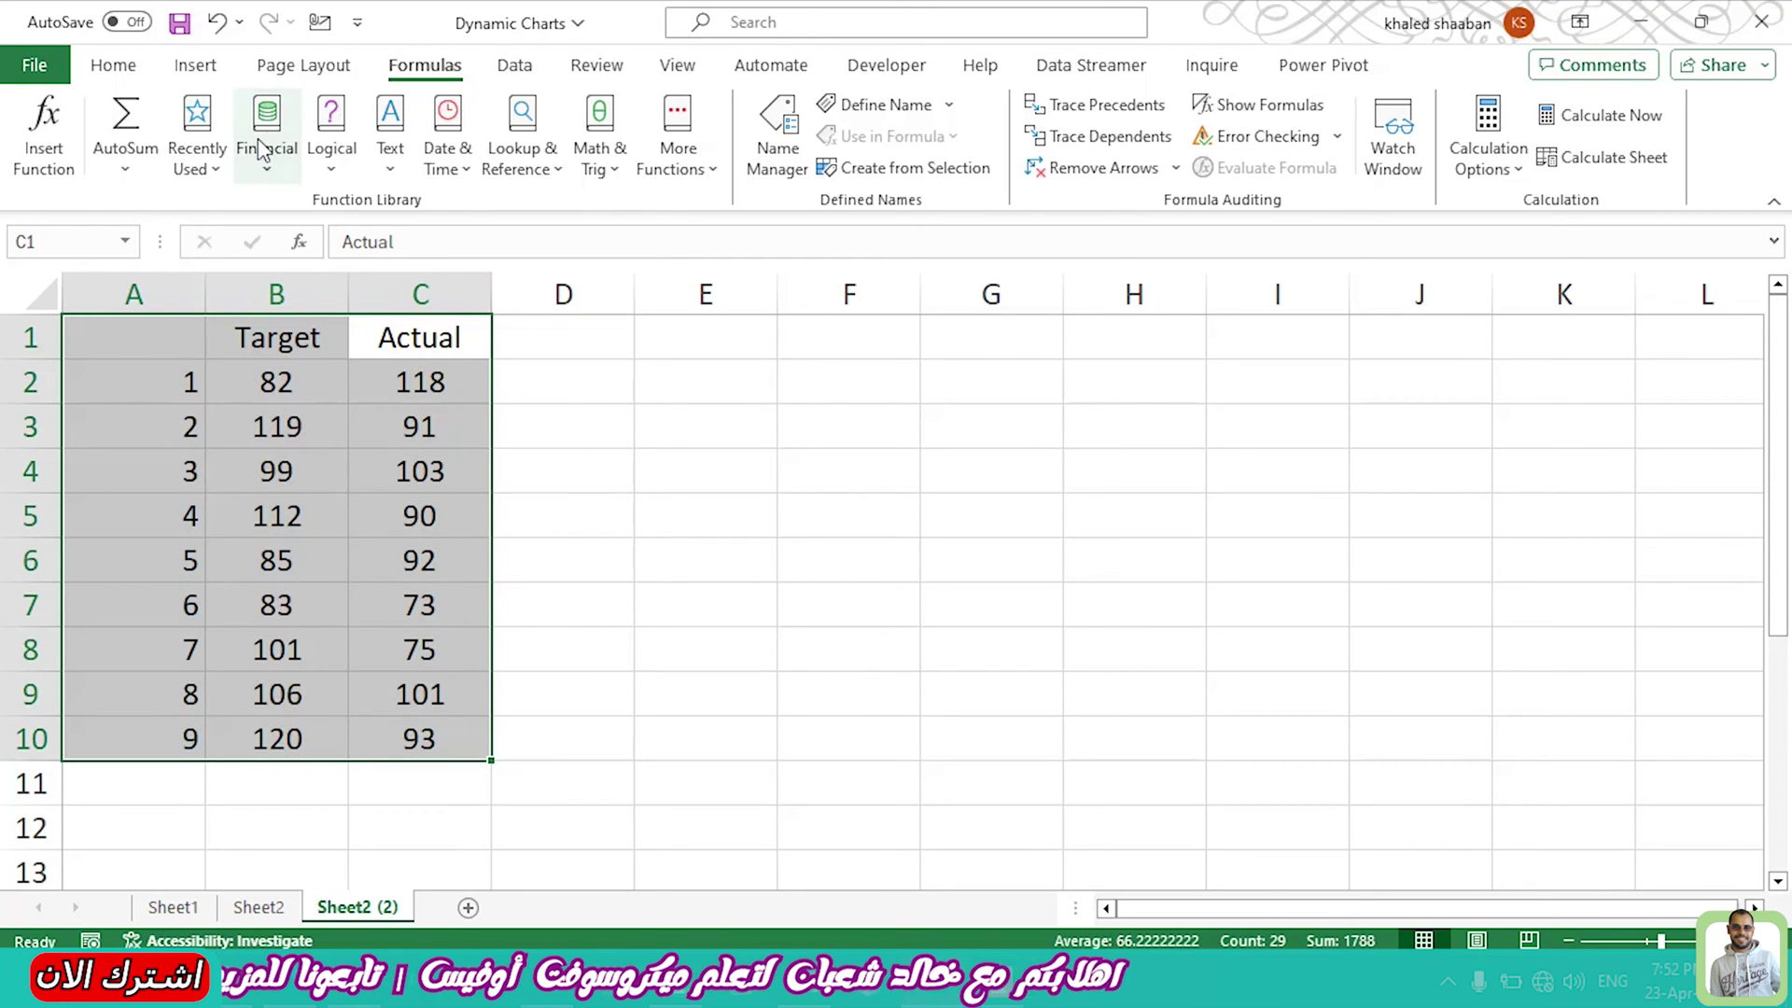
pyautogui.click(195, 66)
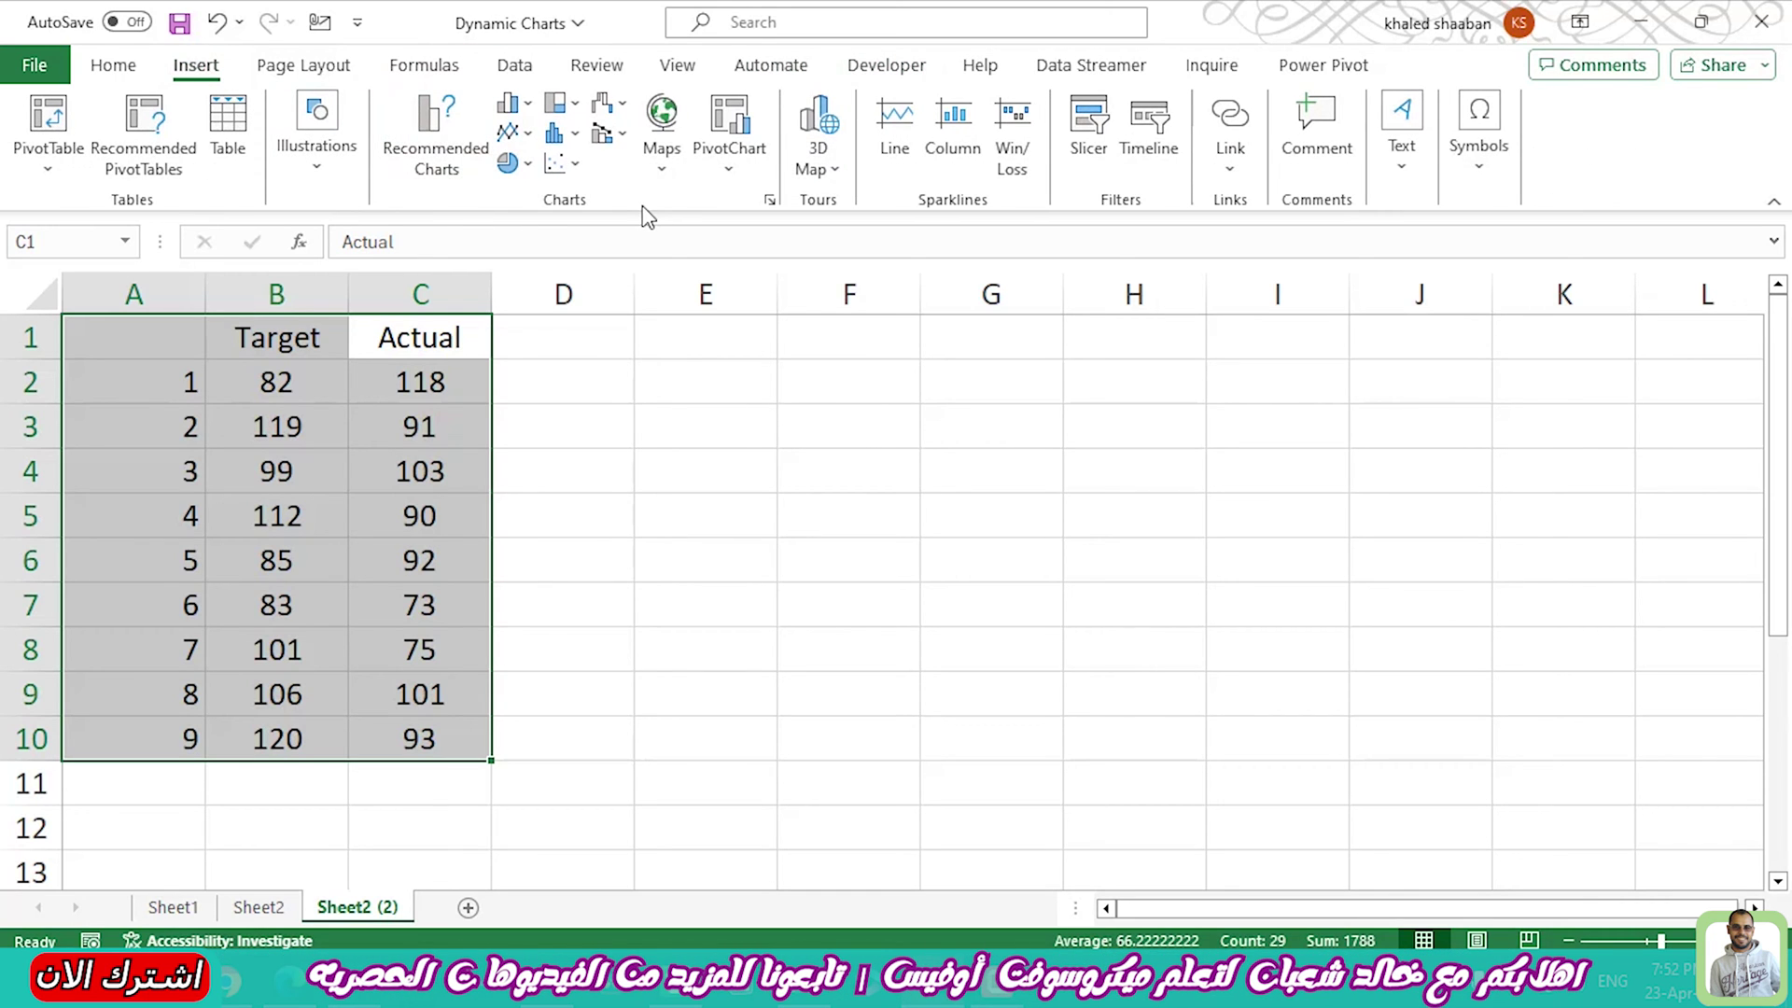
# Insert a Combo chart from Recommended Charts > All Charts, with Actual as Clustered Column and Target as Line
pyautogui.click(450, 131)
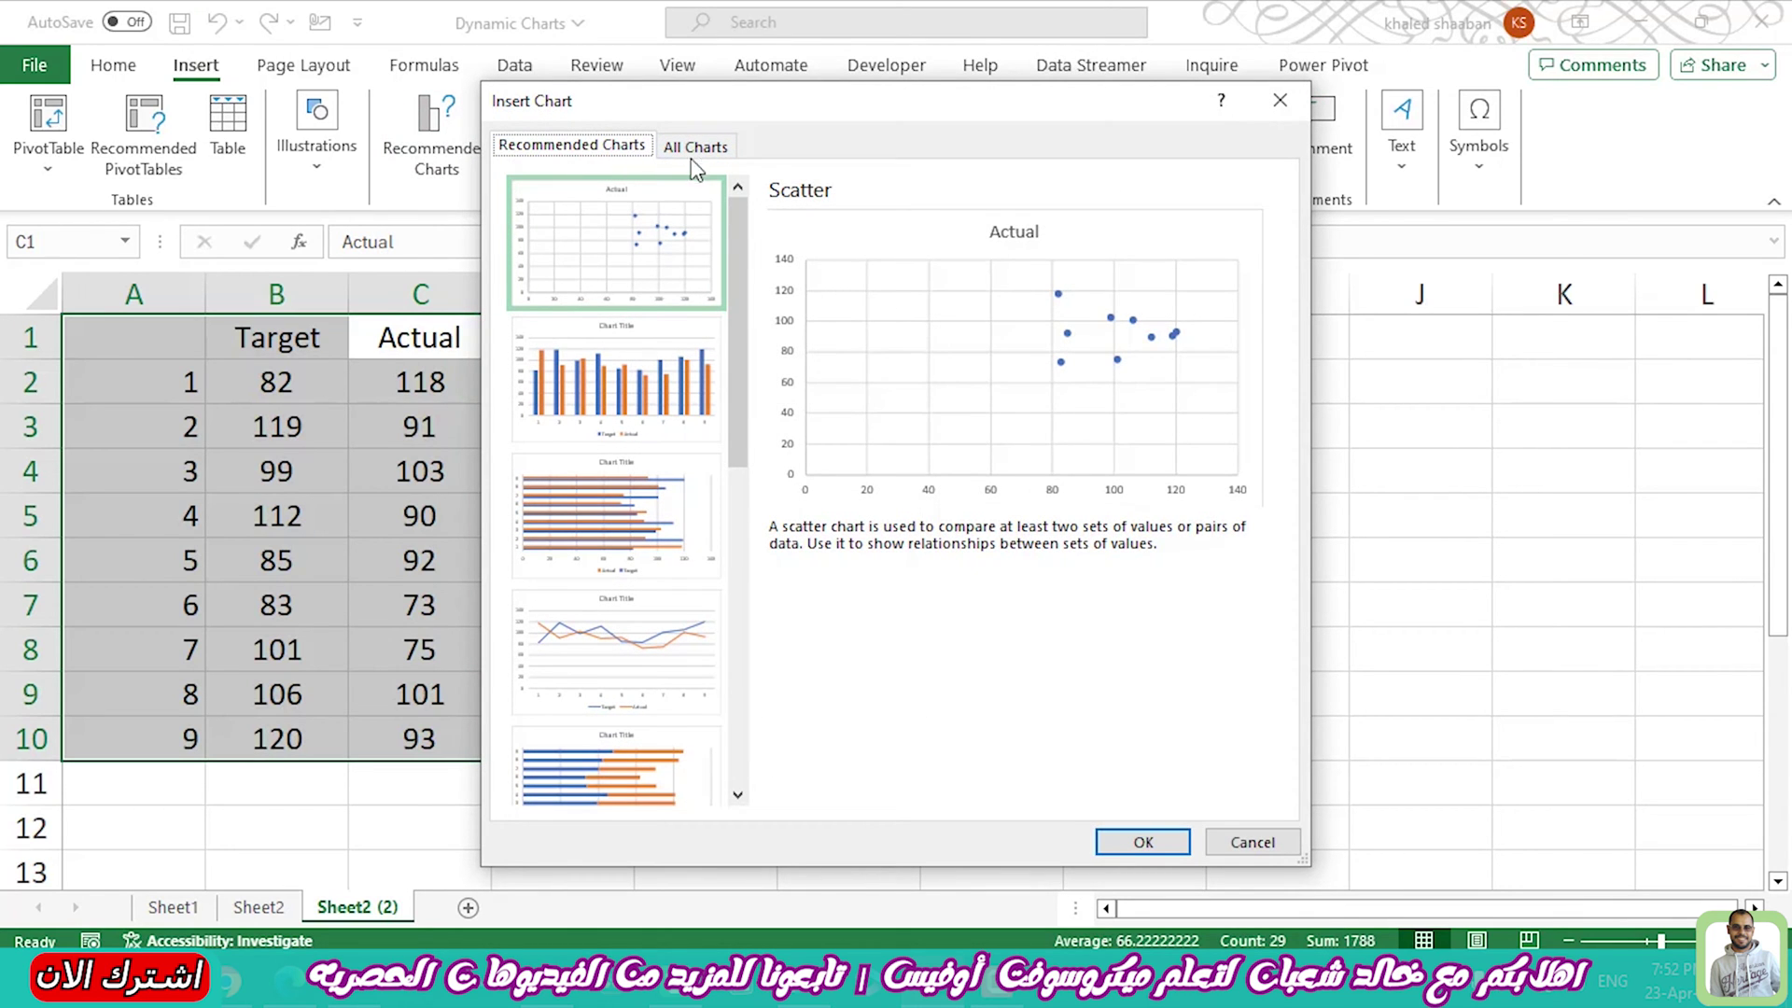
pyautogui.click(700, 149)
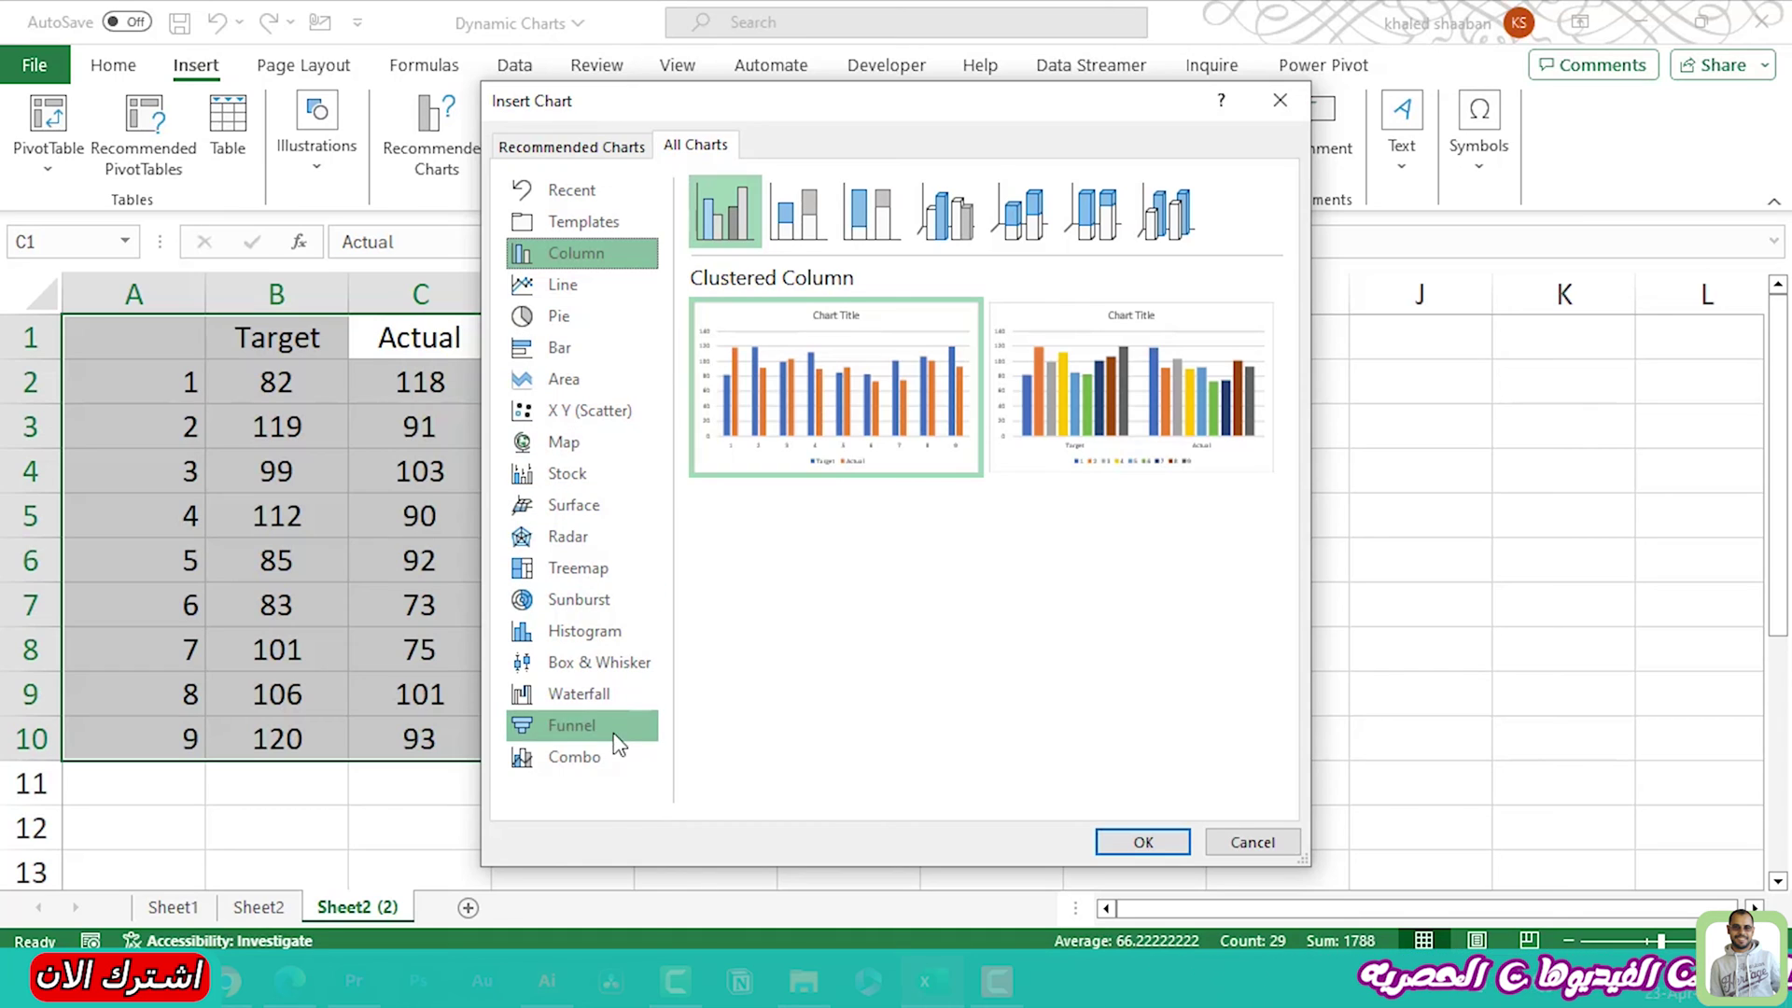
pyautogui.click(539, 775)
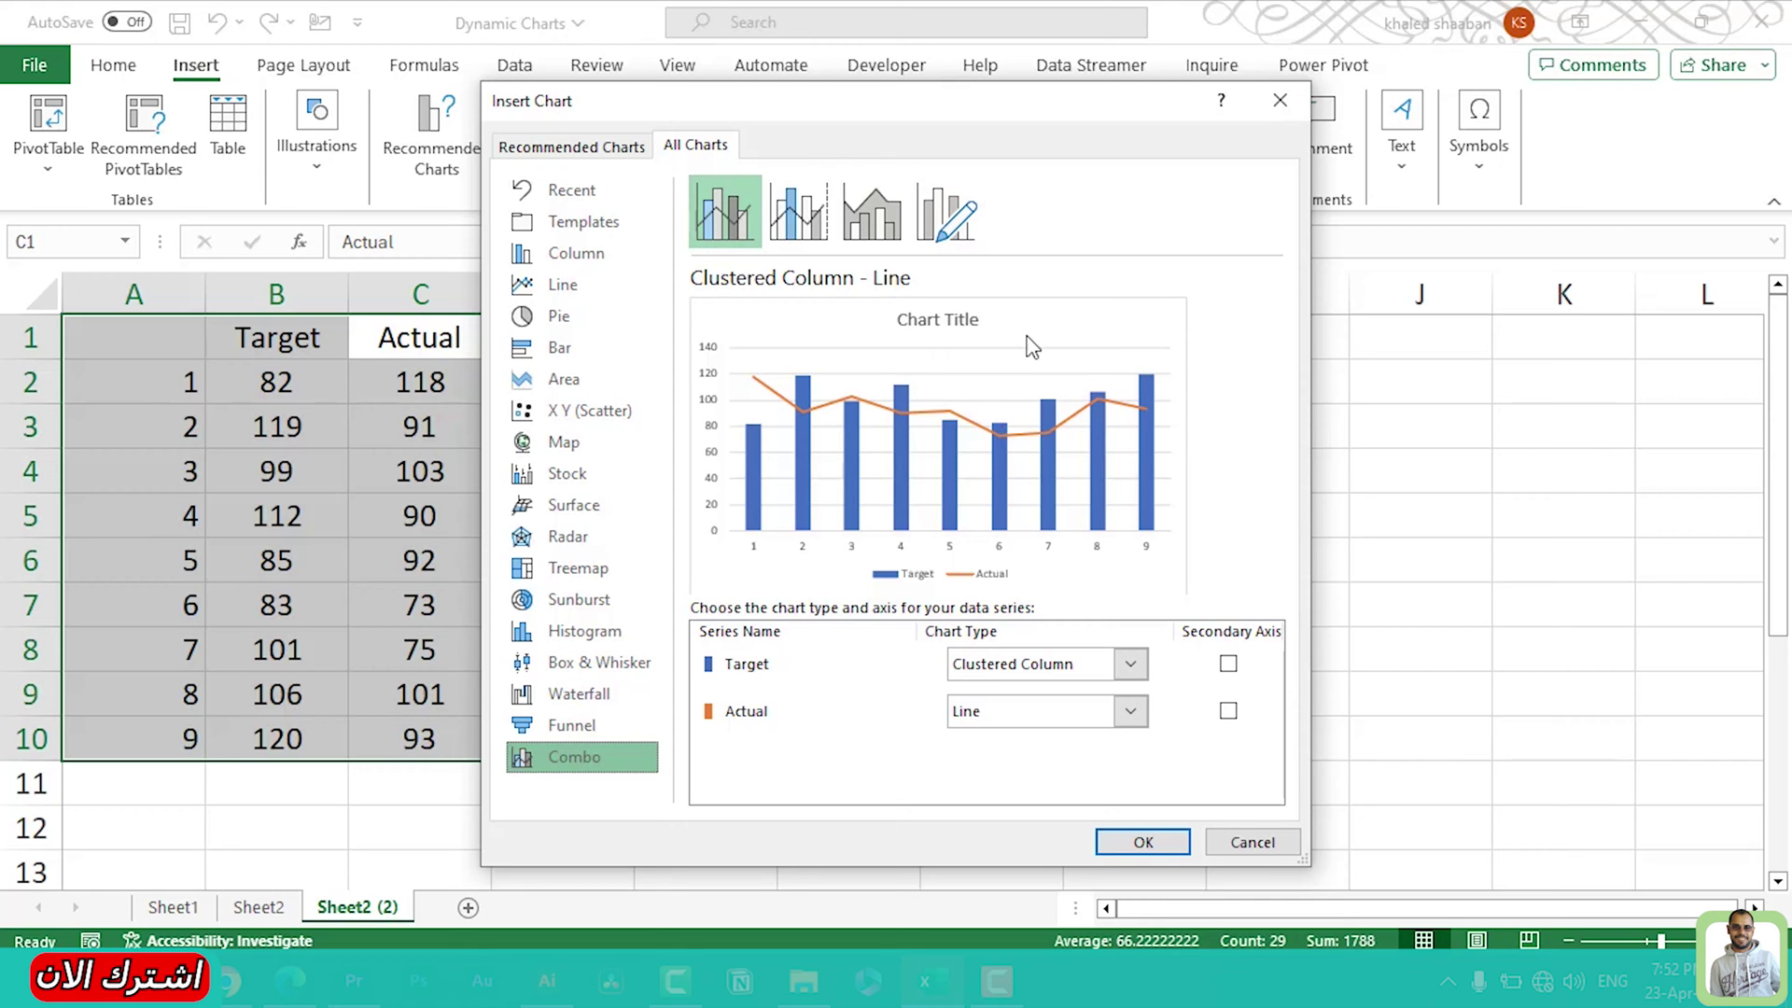
pyautogui.moveTo(922, 117); pyautogui.dragTo(1125, 109)
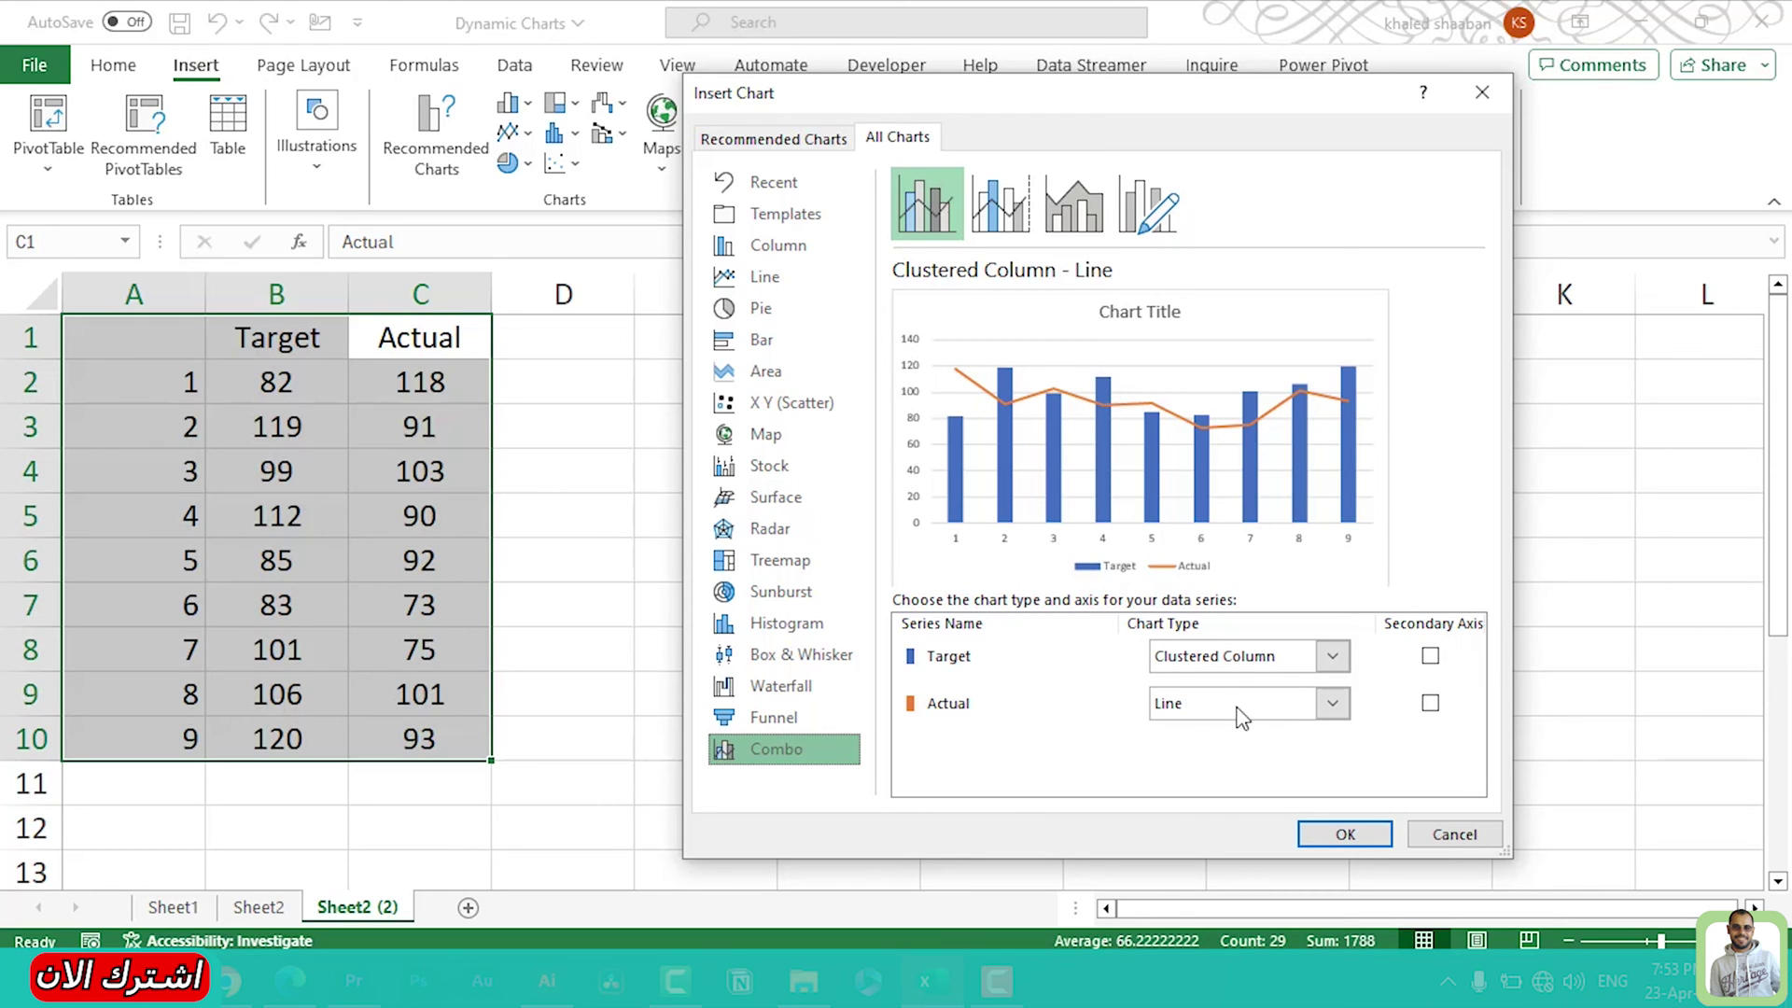
pyautogui.click(1264, 711)
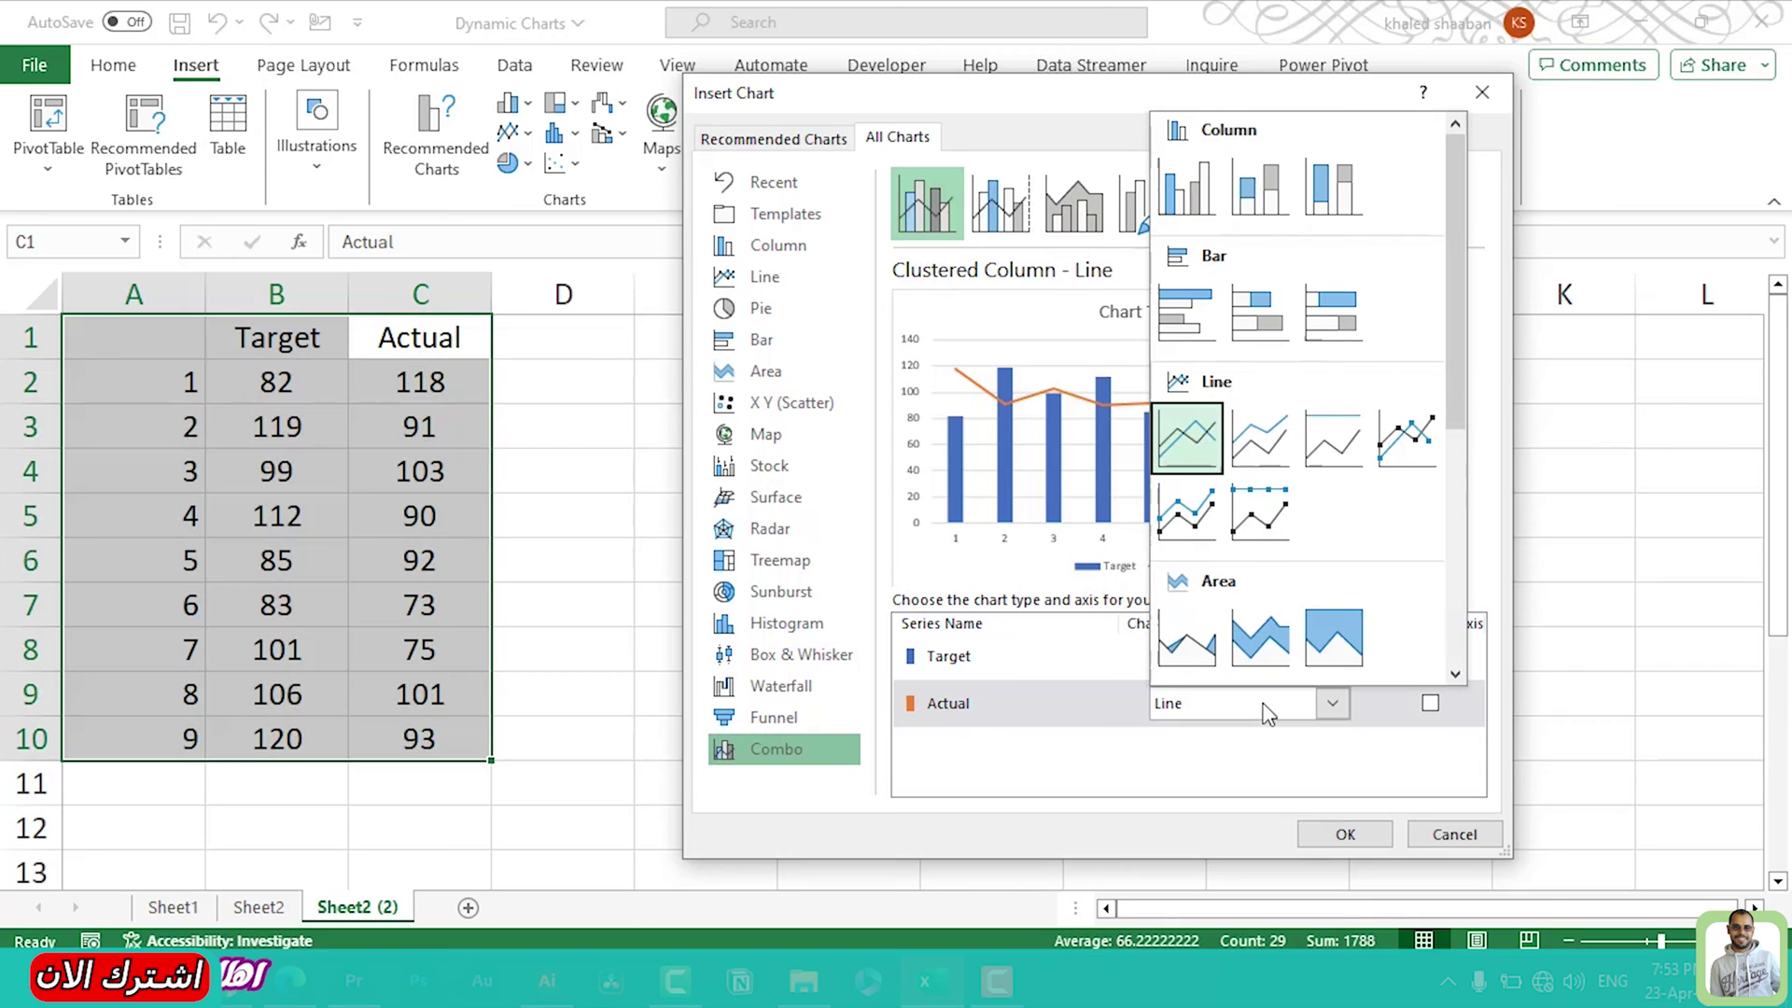
pyautogui.click(1189, 191)
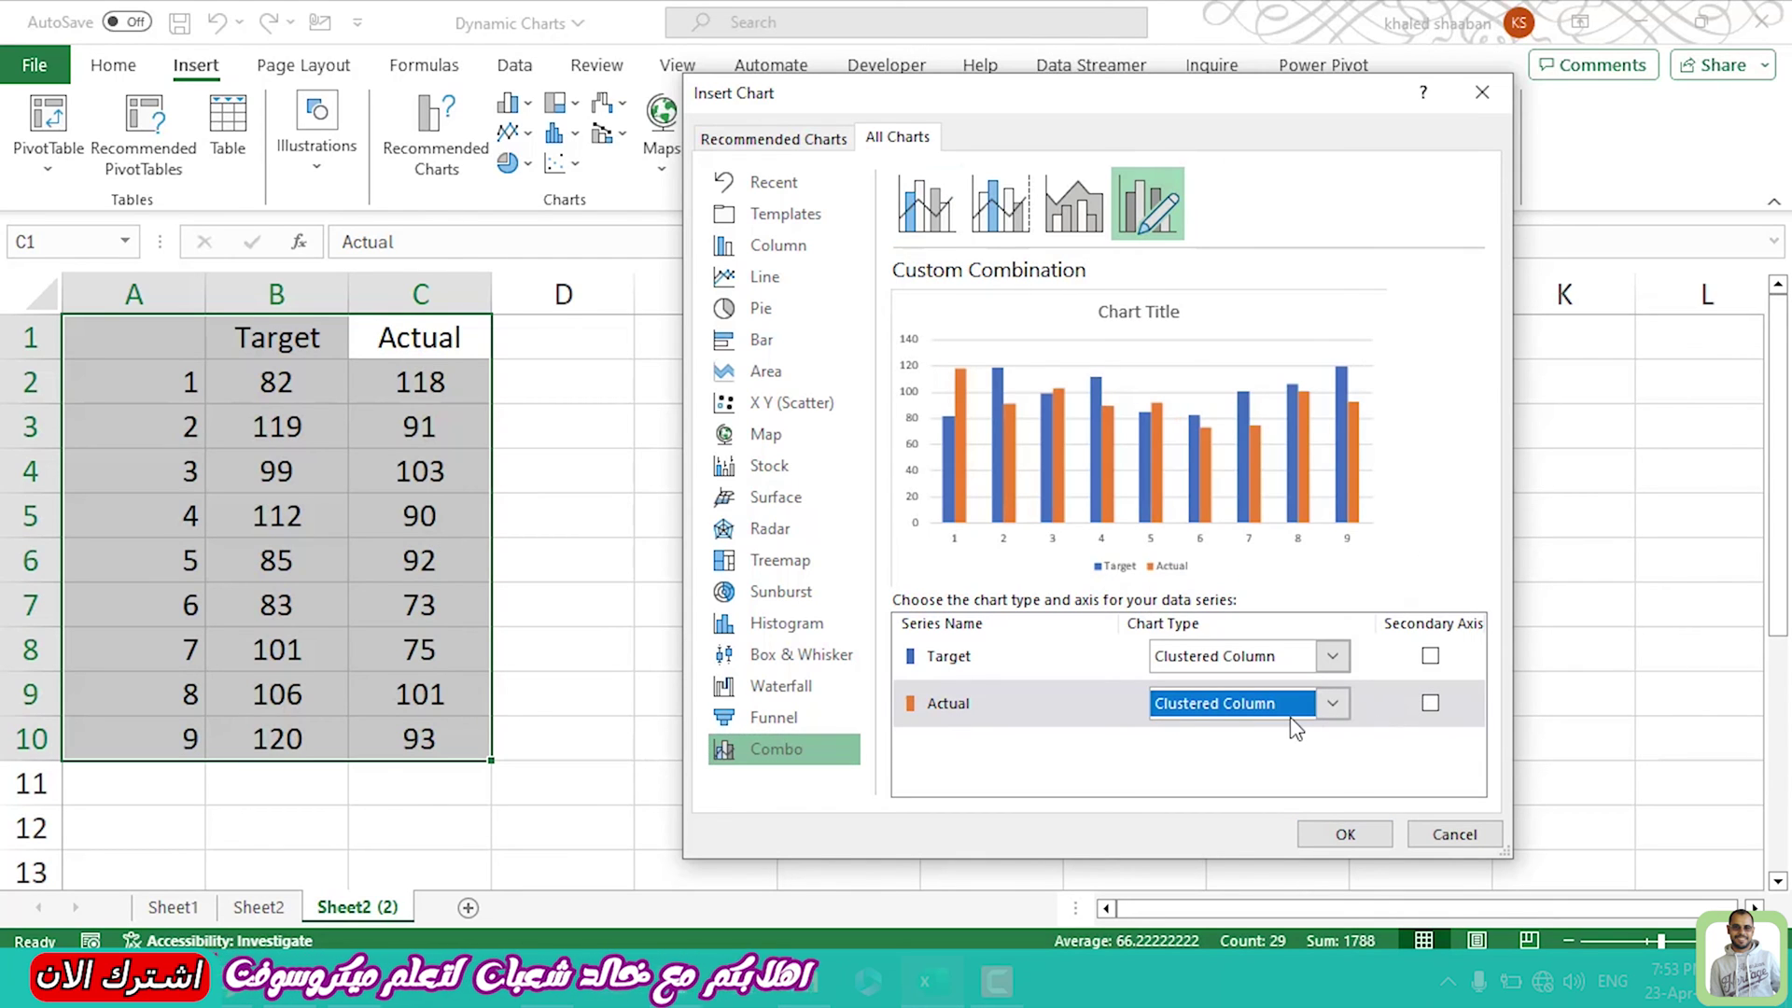
pyautogui.click(1278, 657)
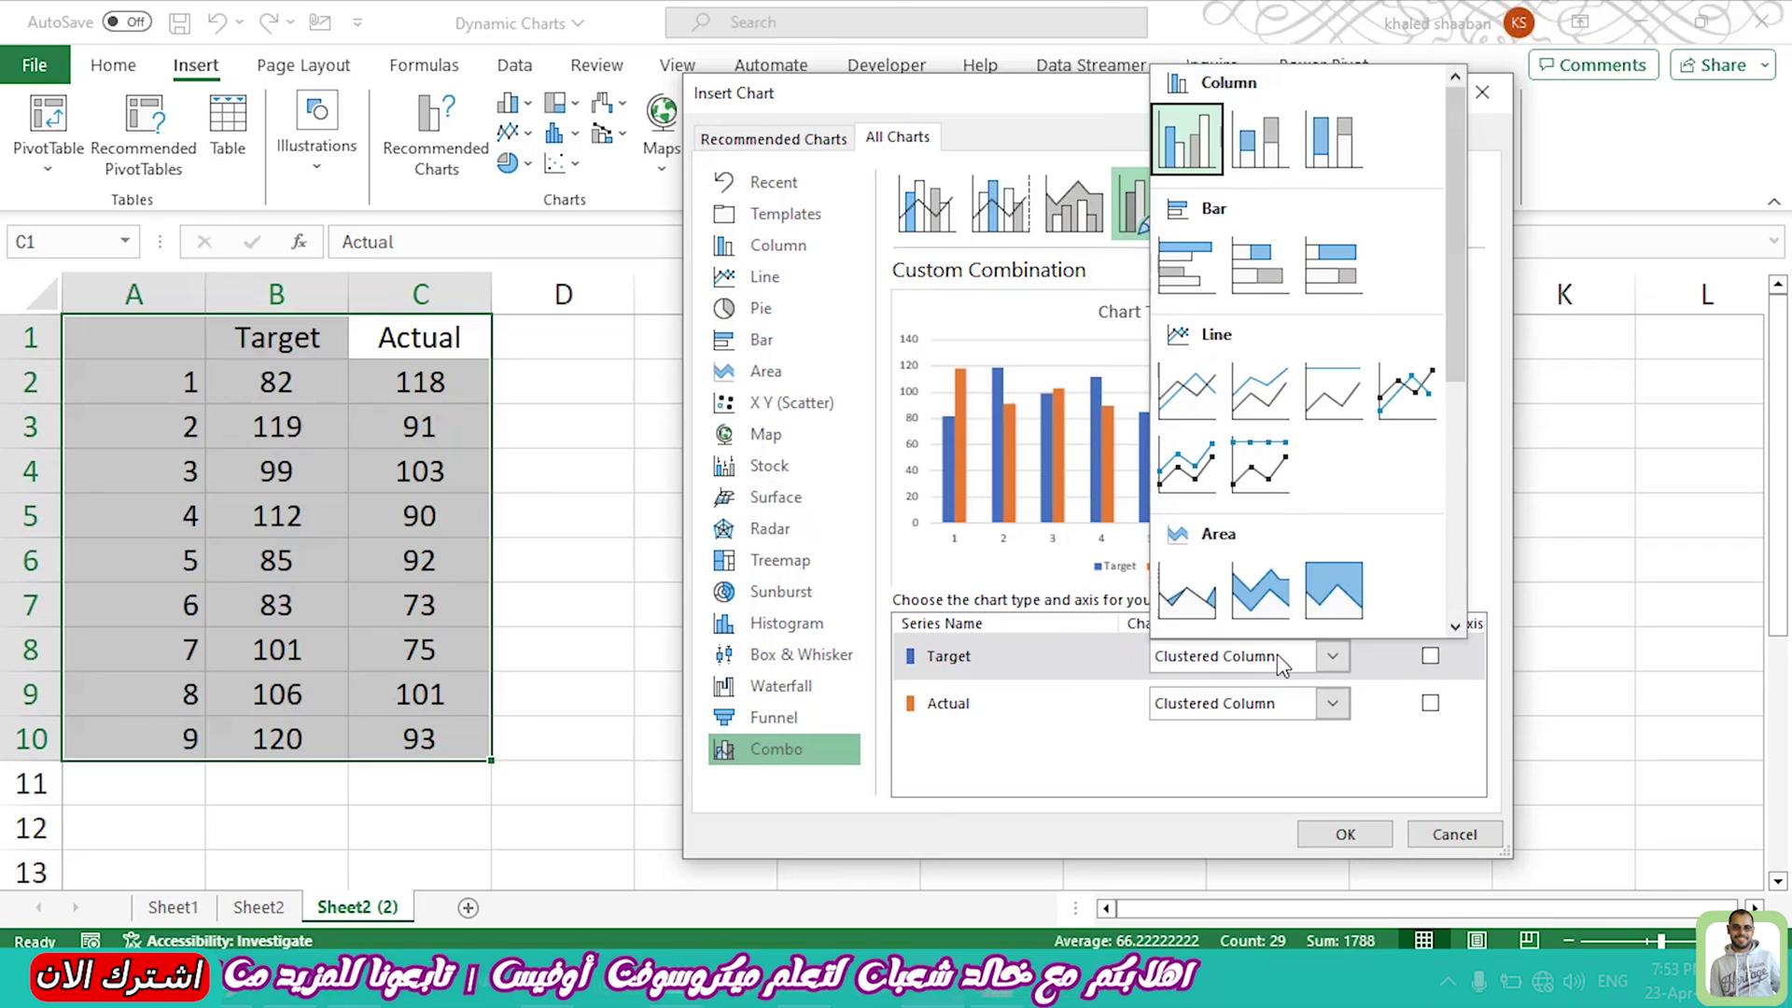
pyautogui.click(1187, 397)
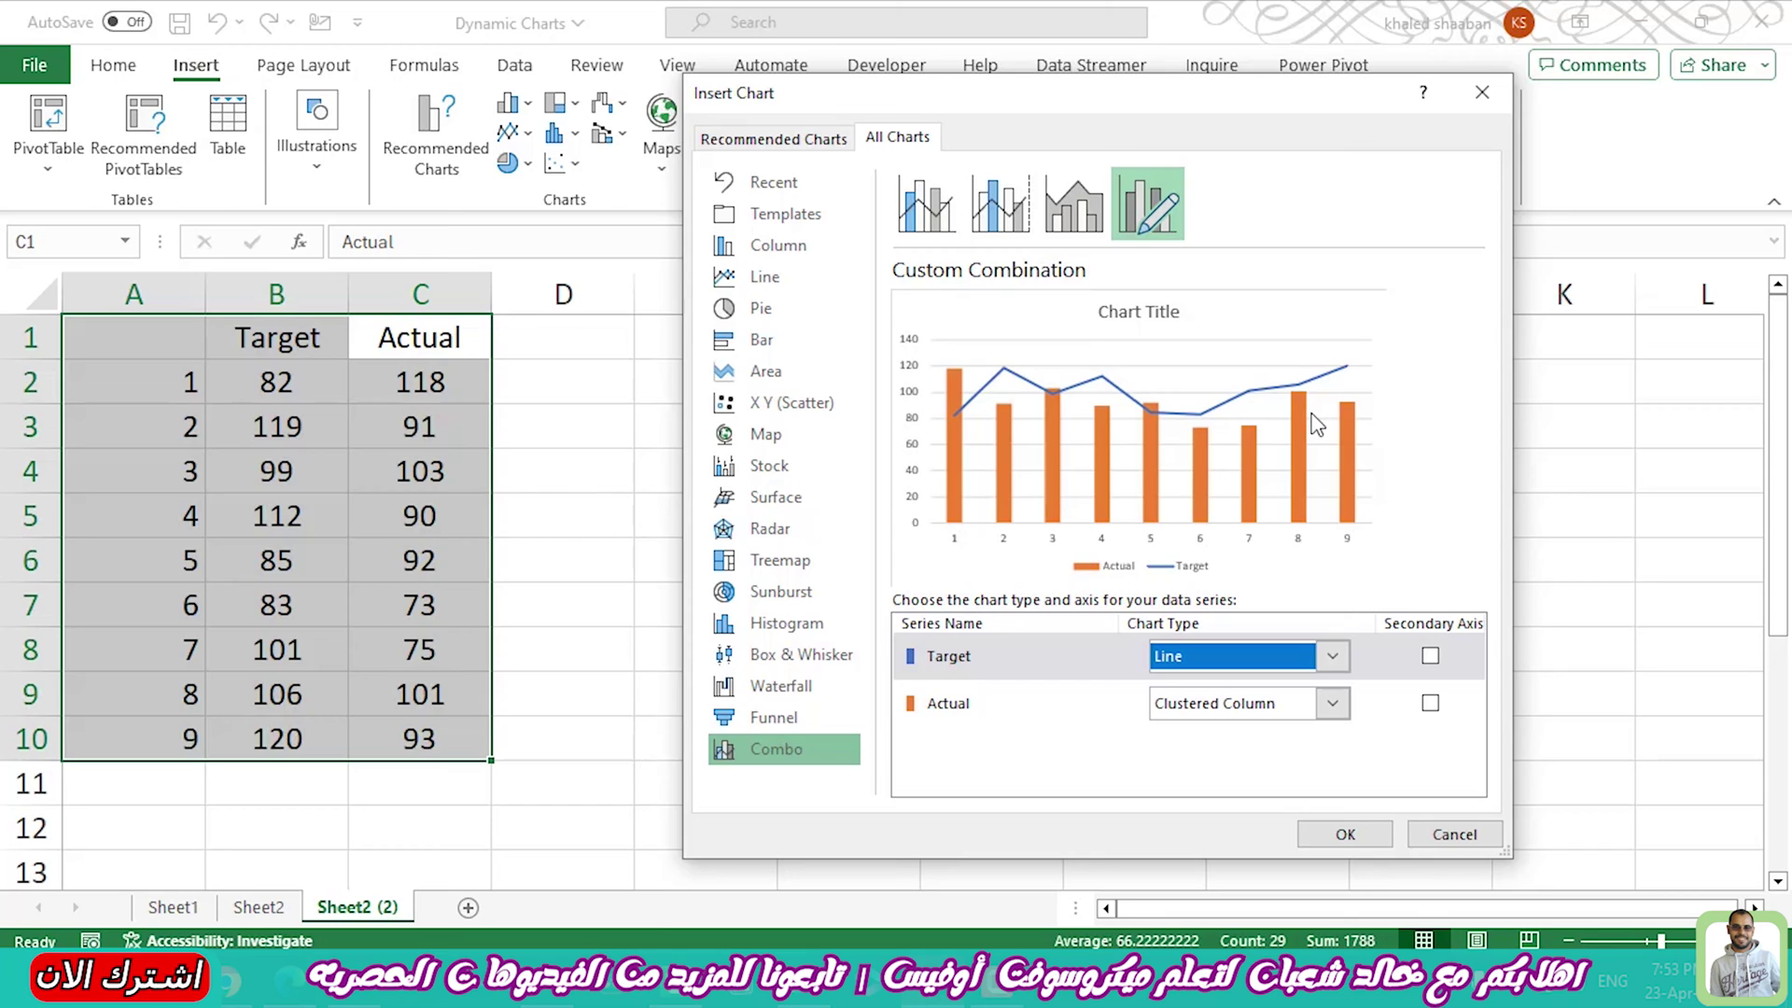
pyautogui.click(1325, 837)
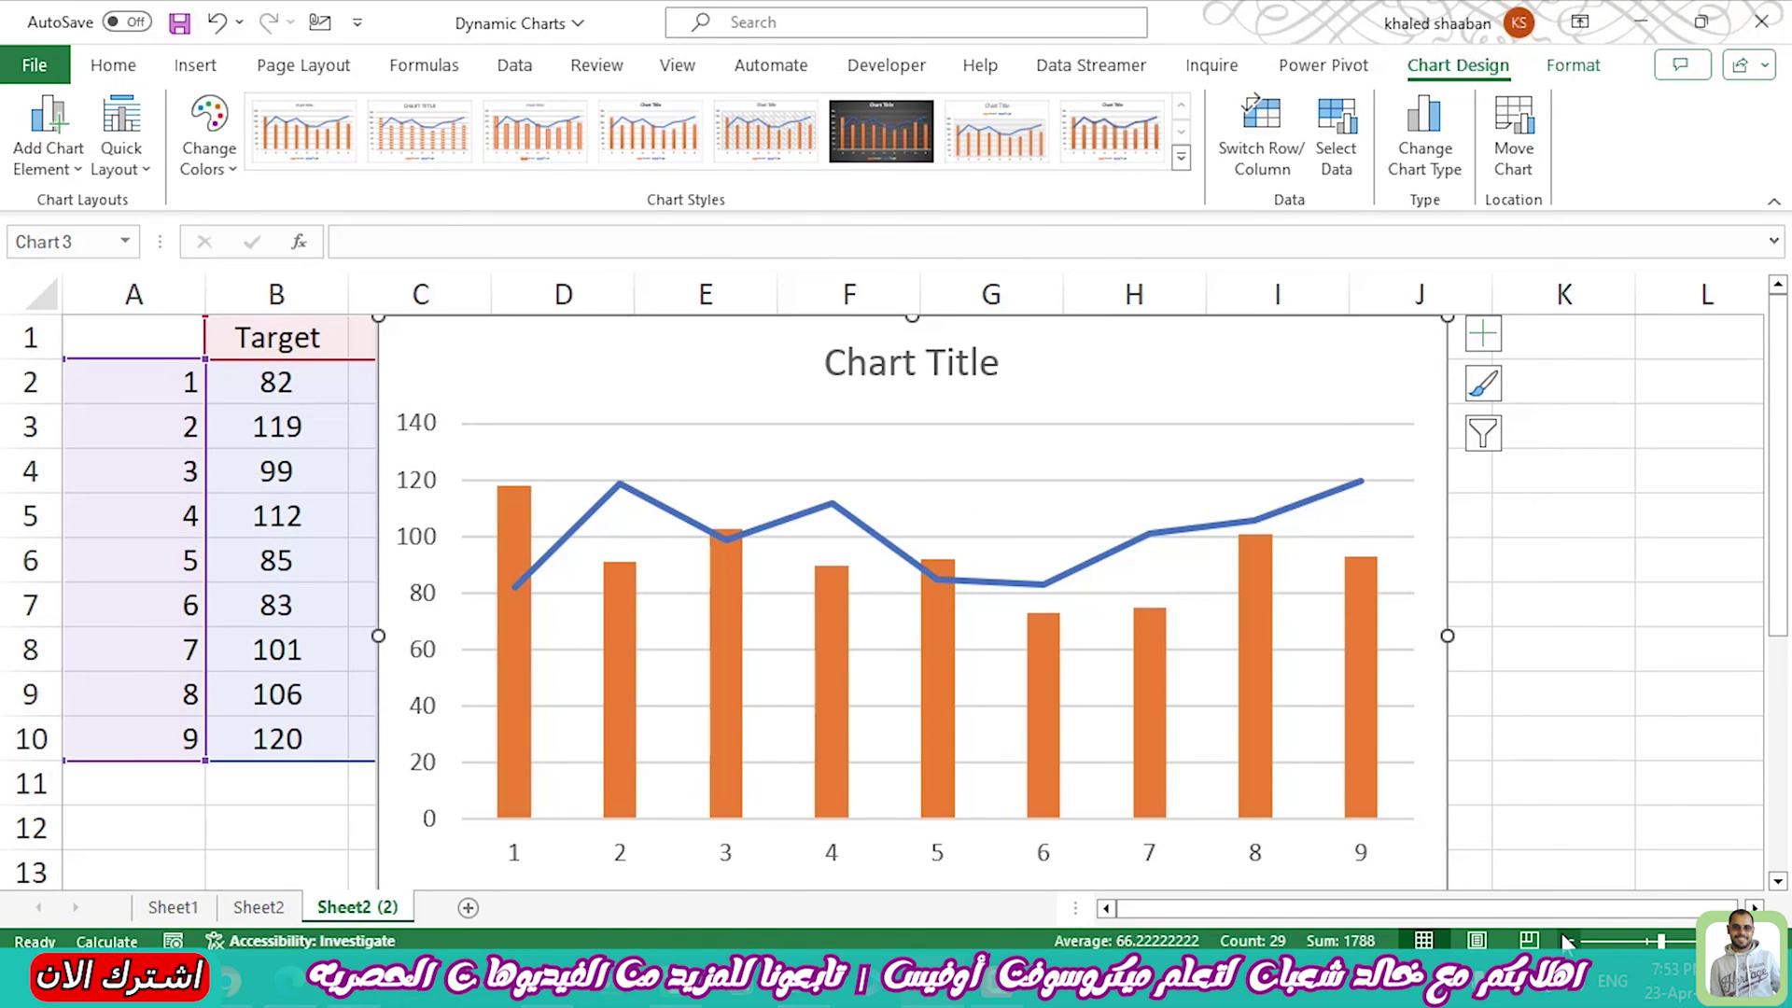
# Move the chart beside the data and change its title from 'Chart Title' to 'Actual Vs Target'
pyautogui.click(1560, 932)
pyautogui.moveTo(920, 373); pyautogui.dragTo(1073, 351)
pyautogui.click(965, 347)
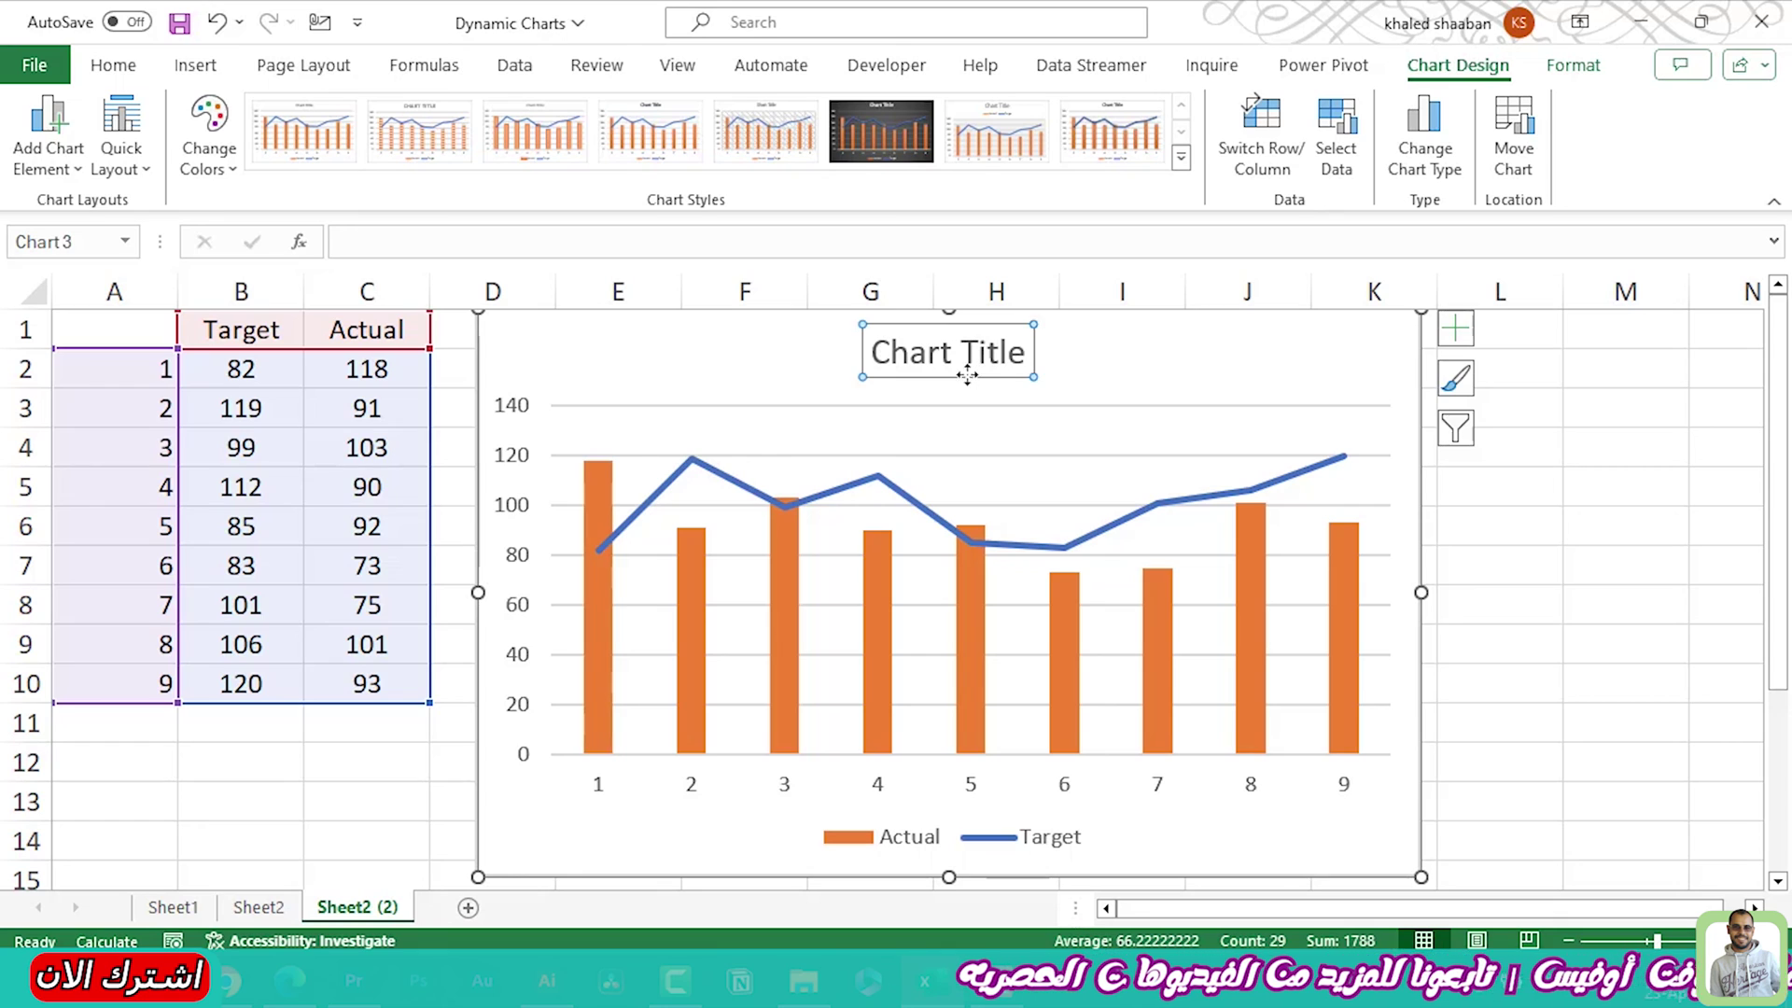
pyautogui.click(966, 350)
pyautogui.tripleClick(969, 345)
pyautogui.write('Actual Vs Target')
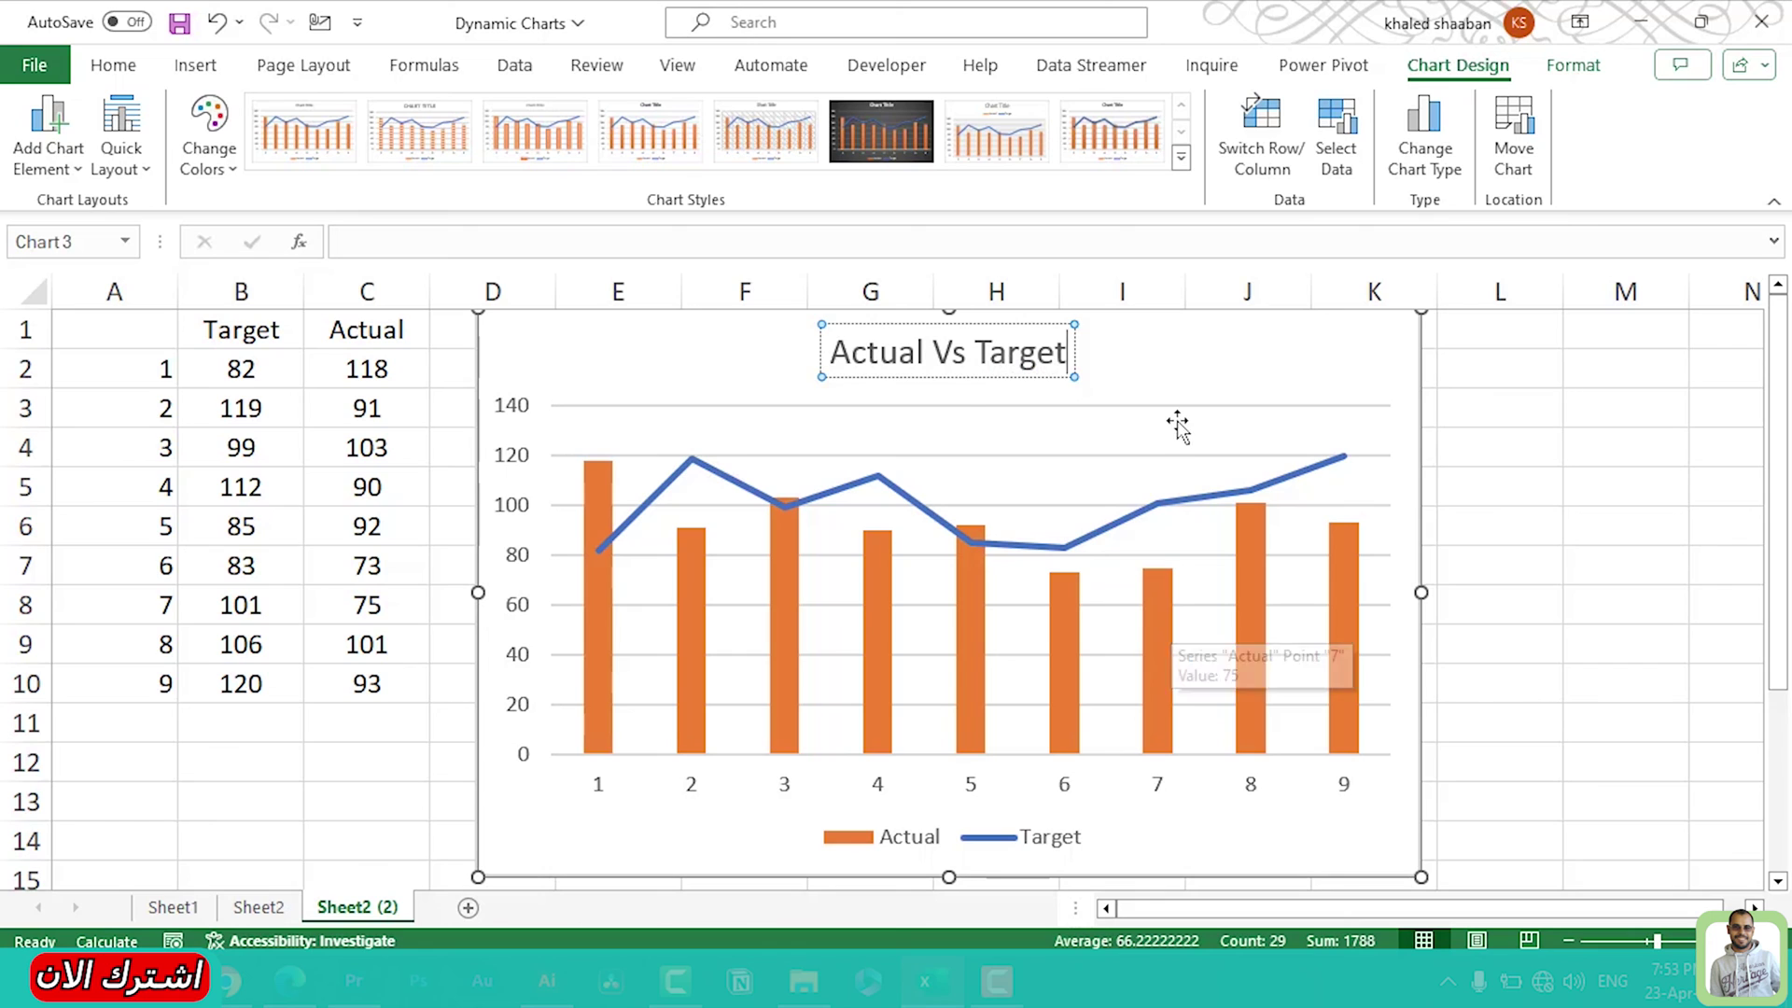
pyautogui.click(1178, 422)
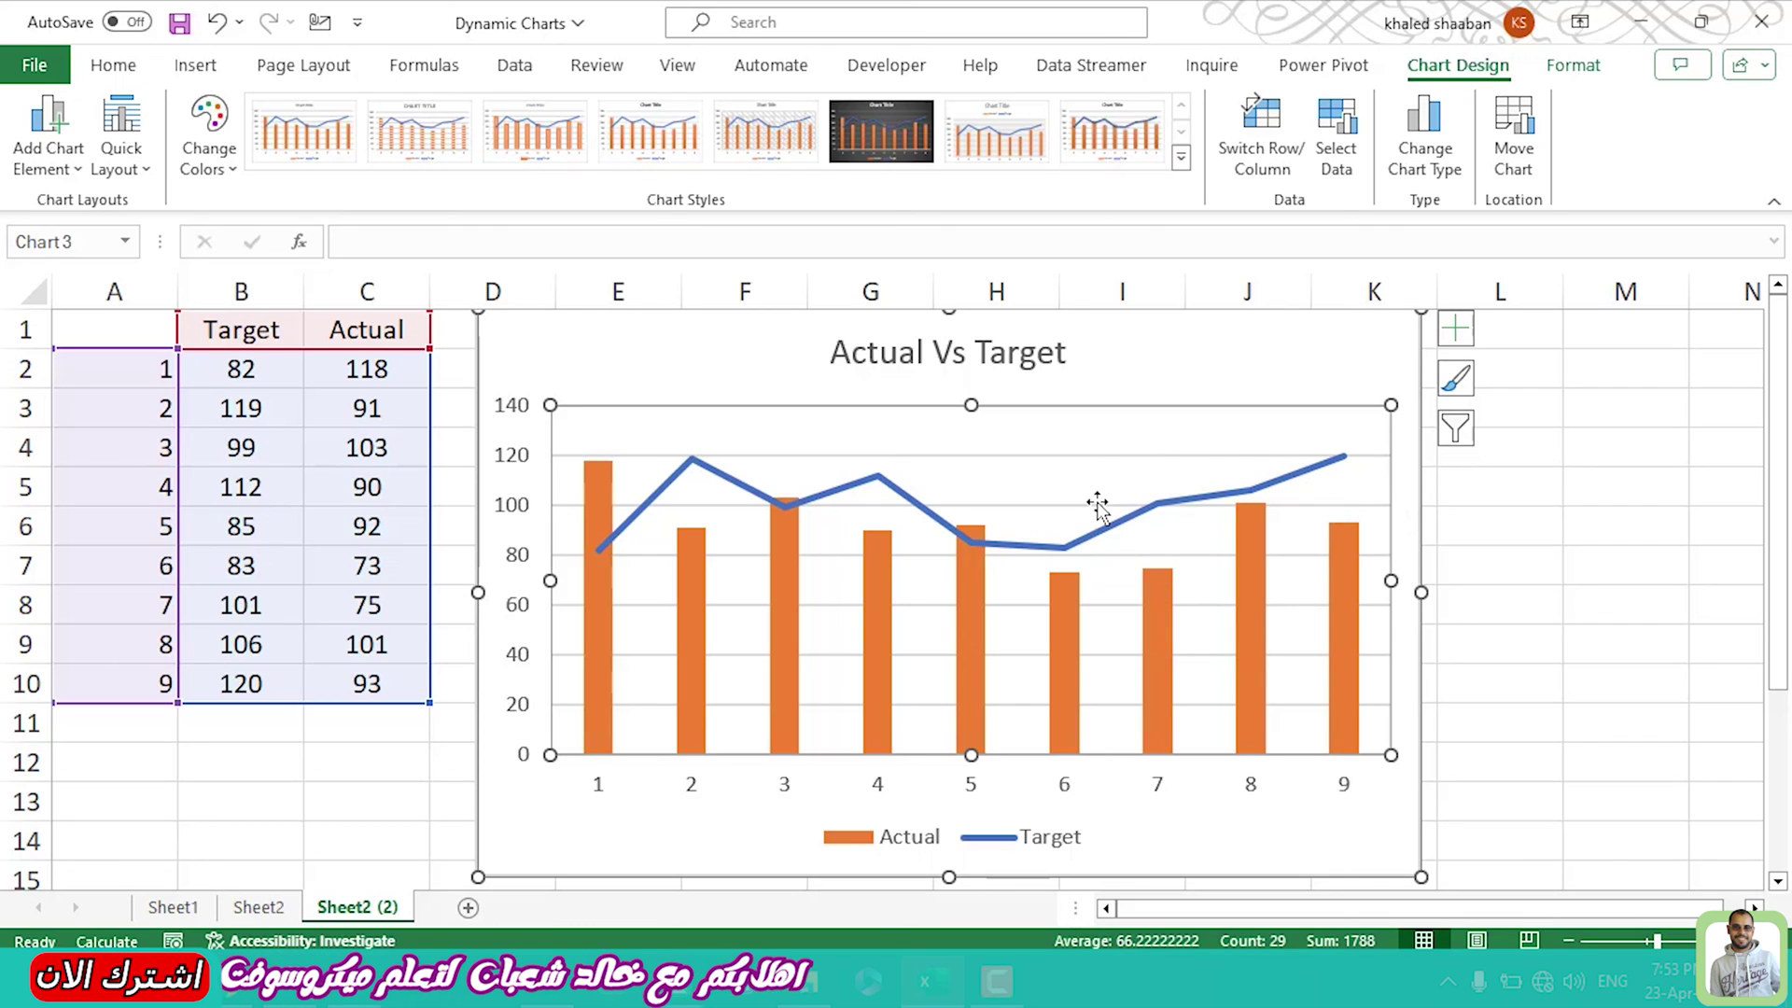
# Turn on Data Labels in Chart Elements so both the Actual and Target series show their values
pyautogui.click(1456, 331)
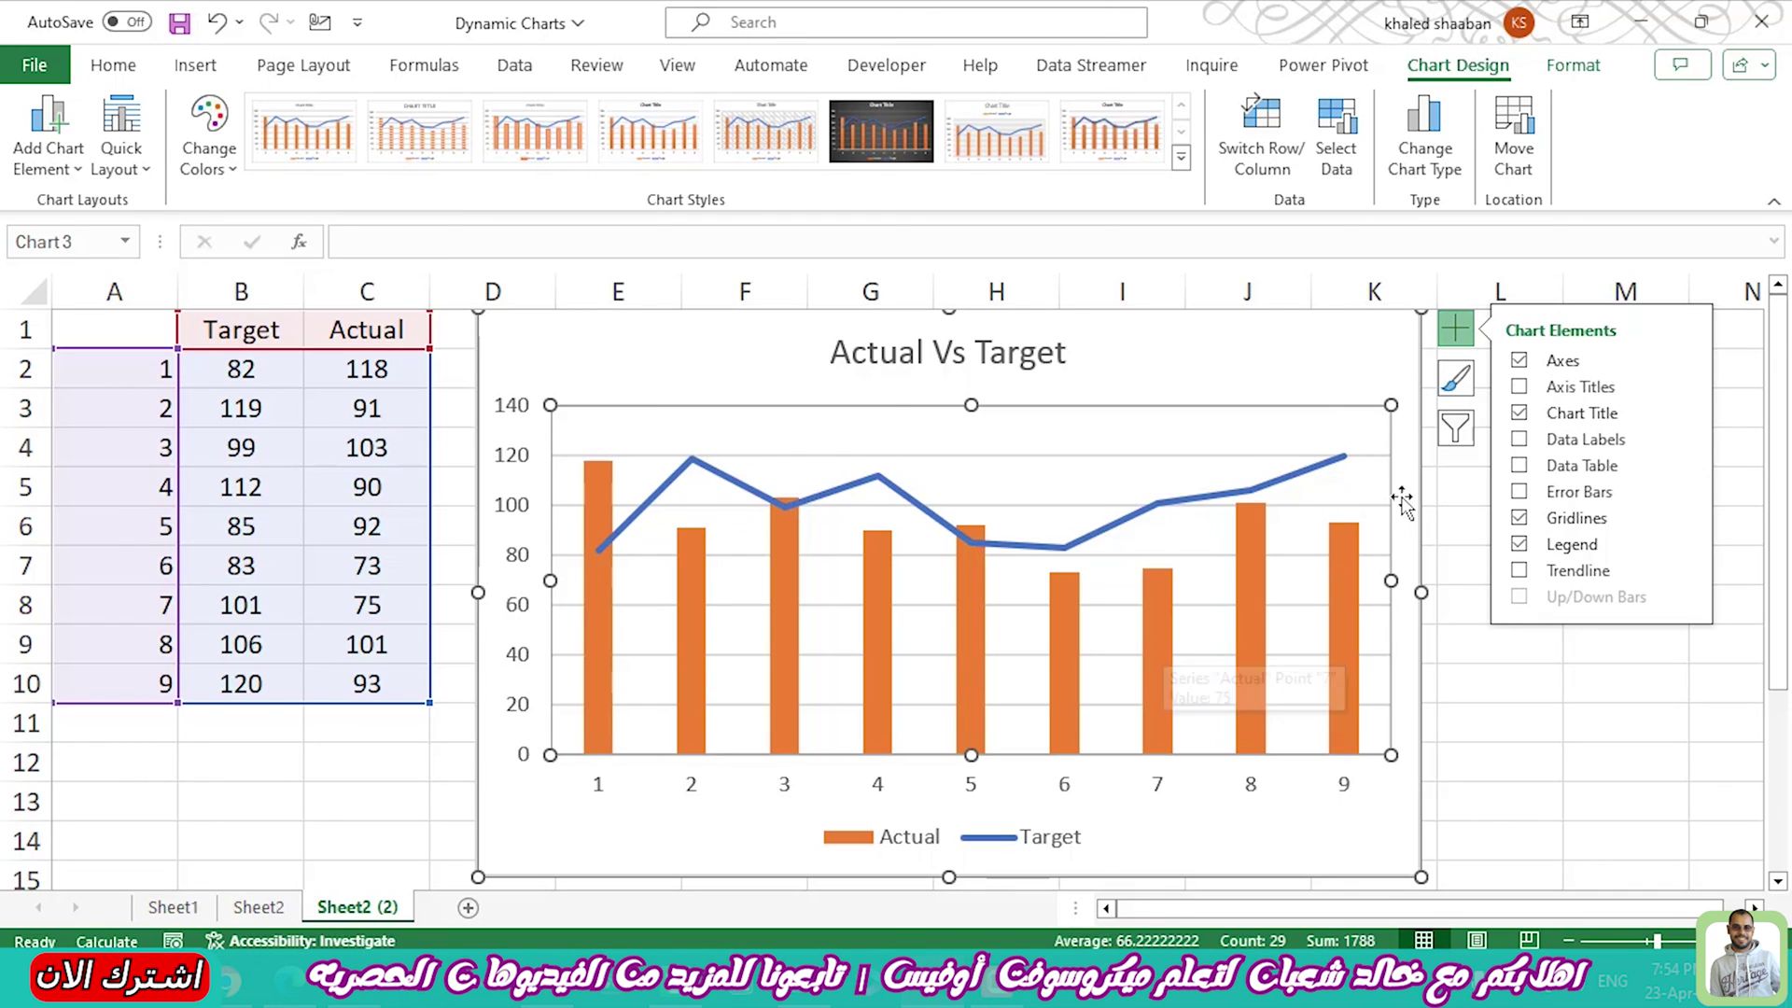
pyautogui.click(1517, 445)
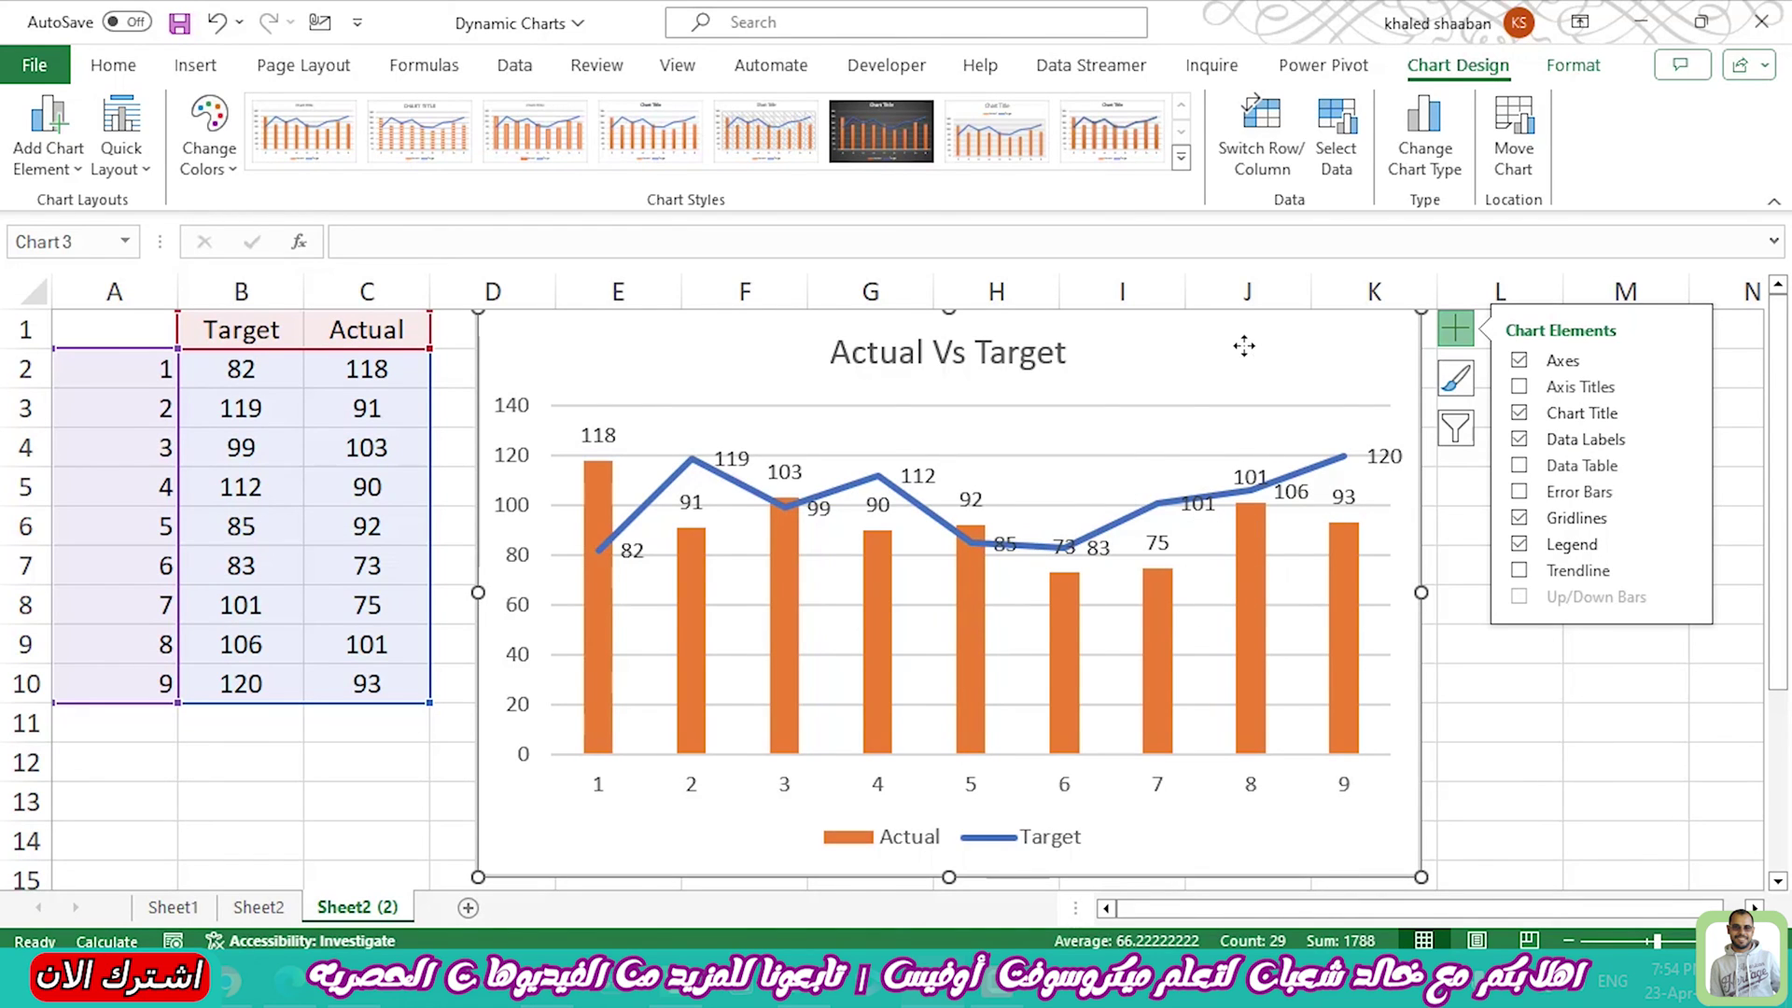
pyautogui.click(1462, 337)
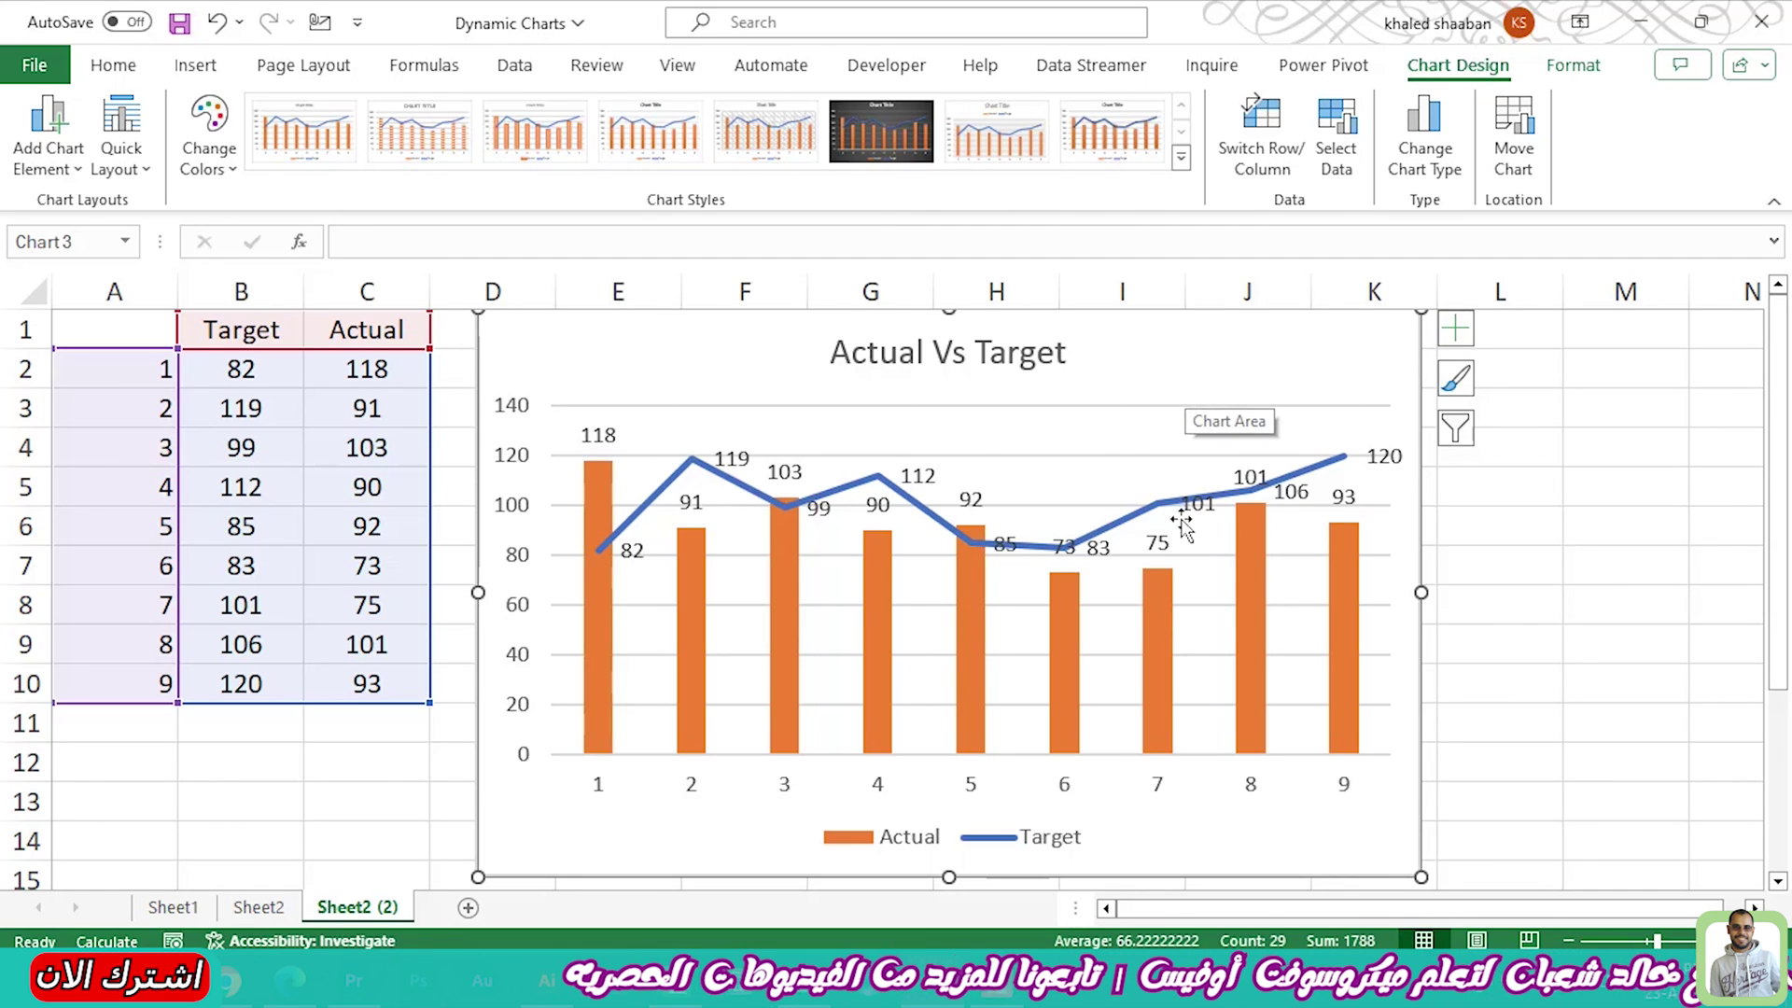
pyautogui.moveTo(1156, 658)
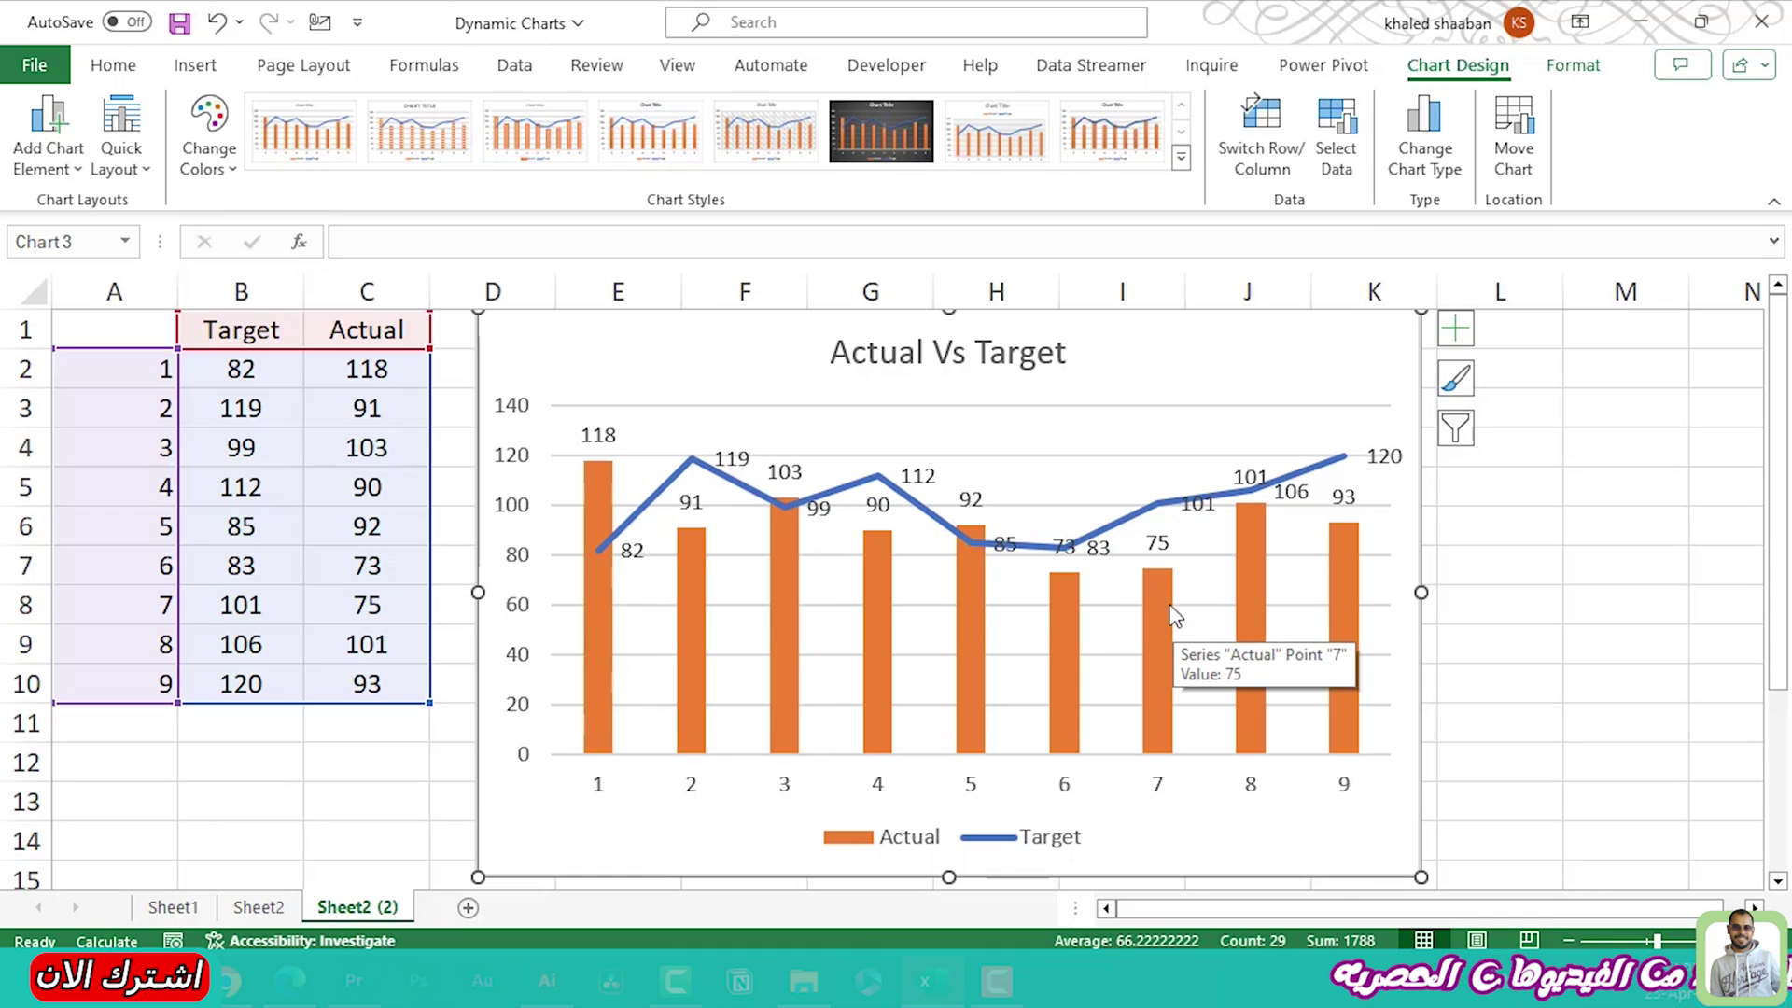
pyautogui.click(1153, 550)
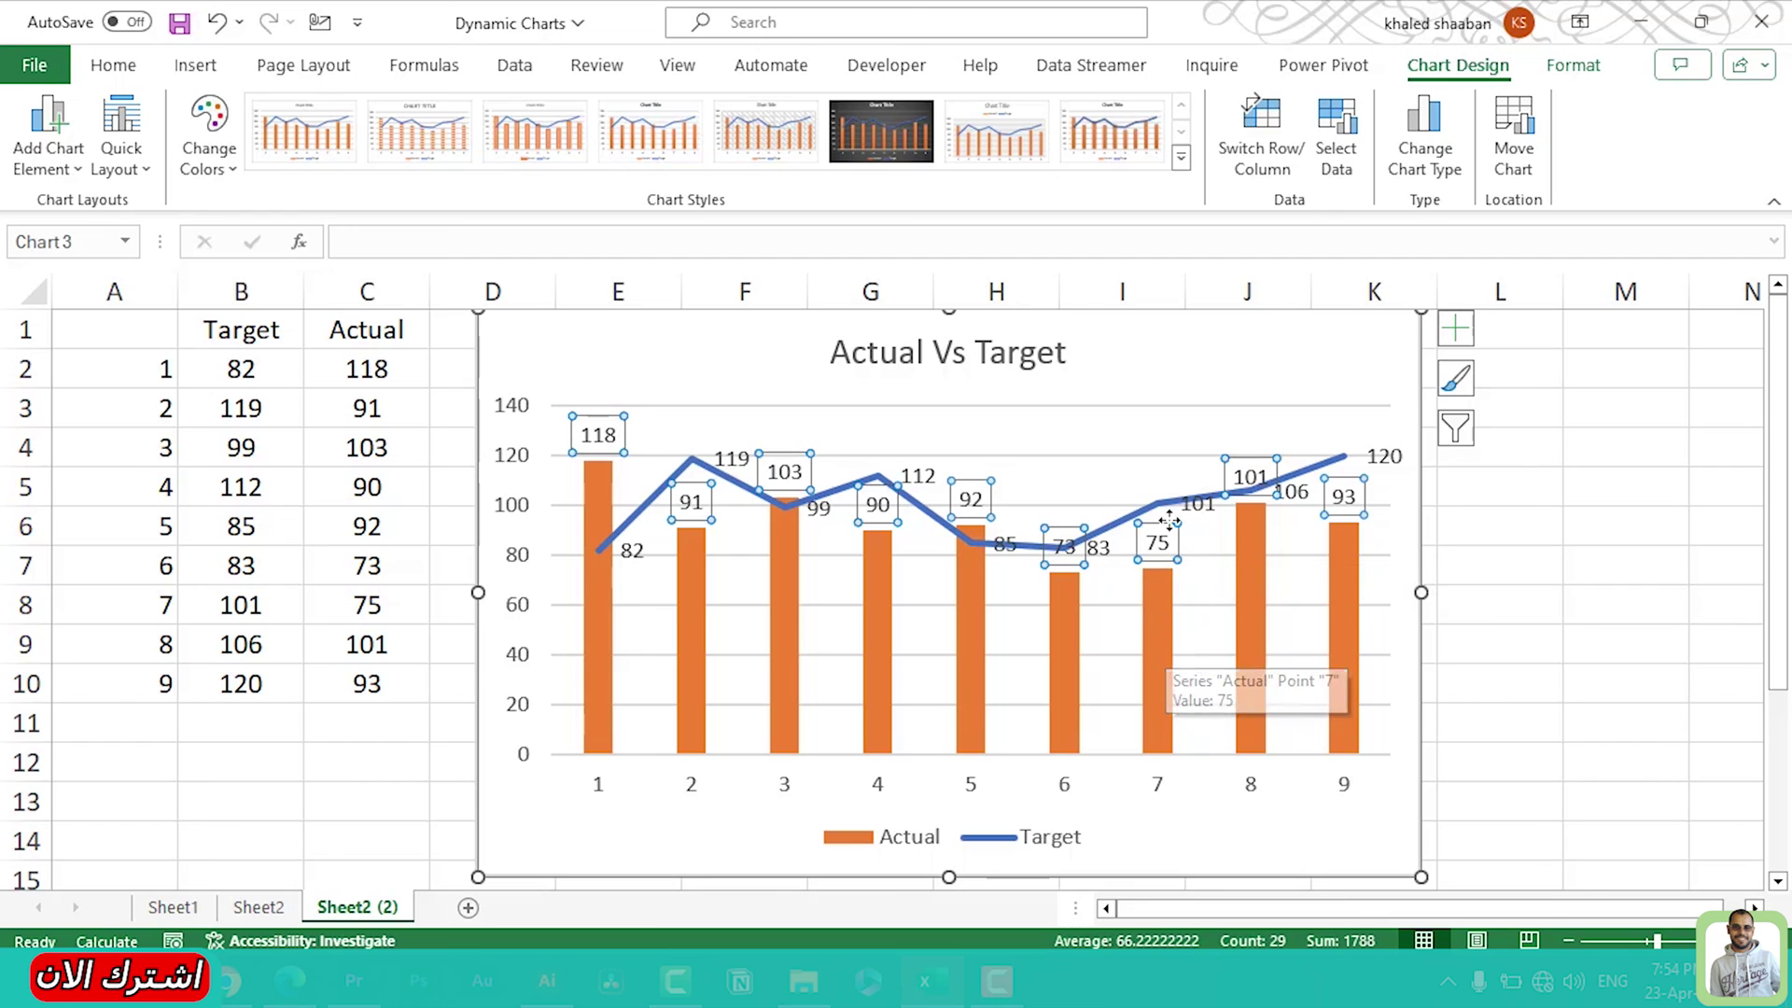
# Set the Actual data labels' position to Inside Base
pyautogui.rightClick(1172, 551)
pyautogui.click(1301, 869)
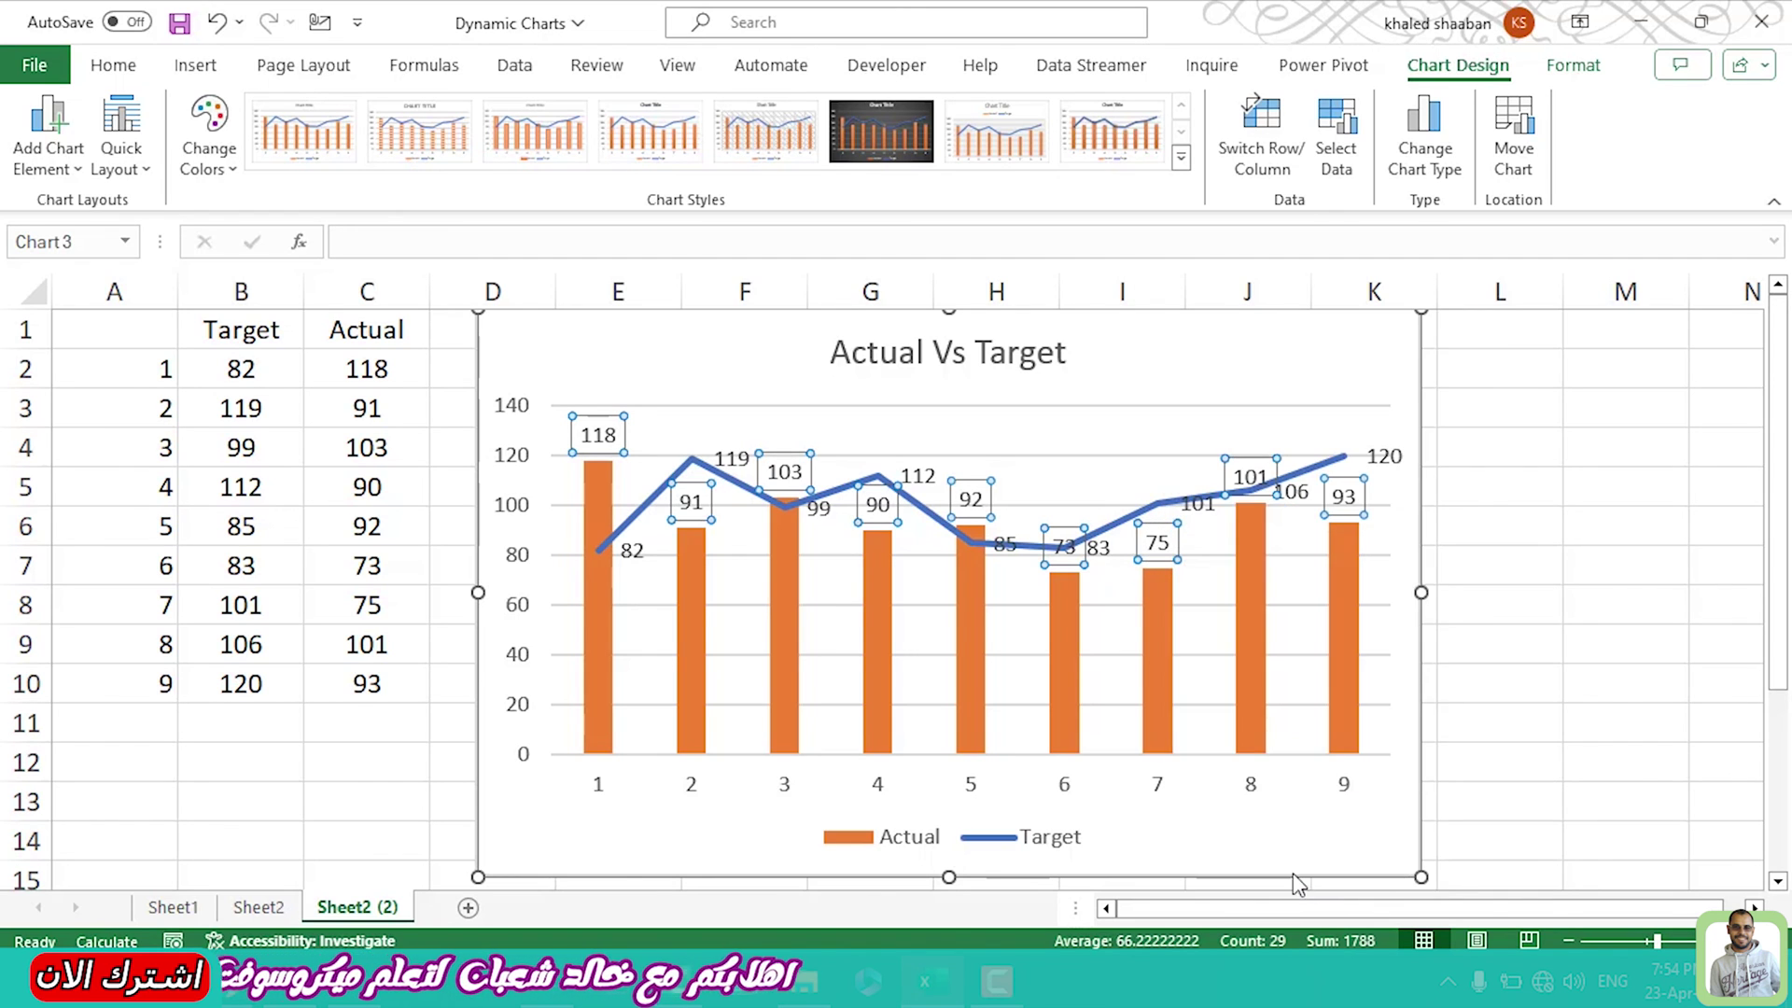
pyautogui.scroll(-2, 1661, 747)
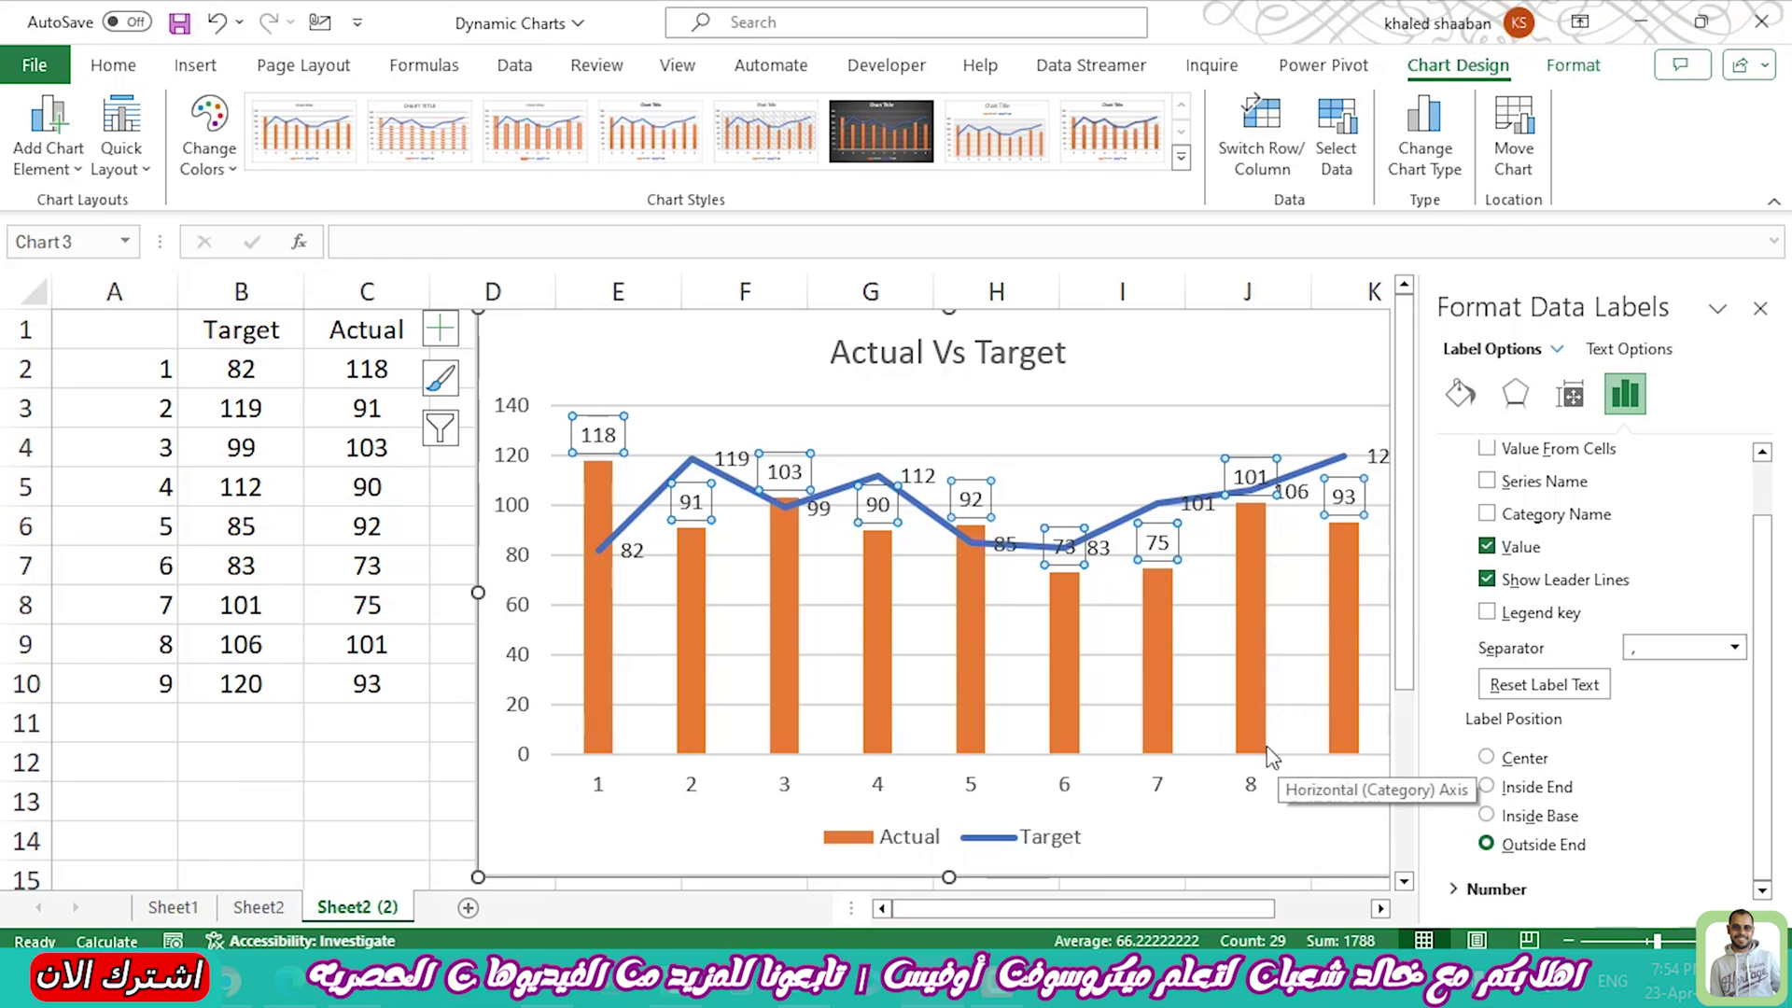
pyautogui.click(1487, 815)
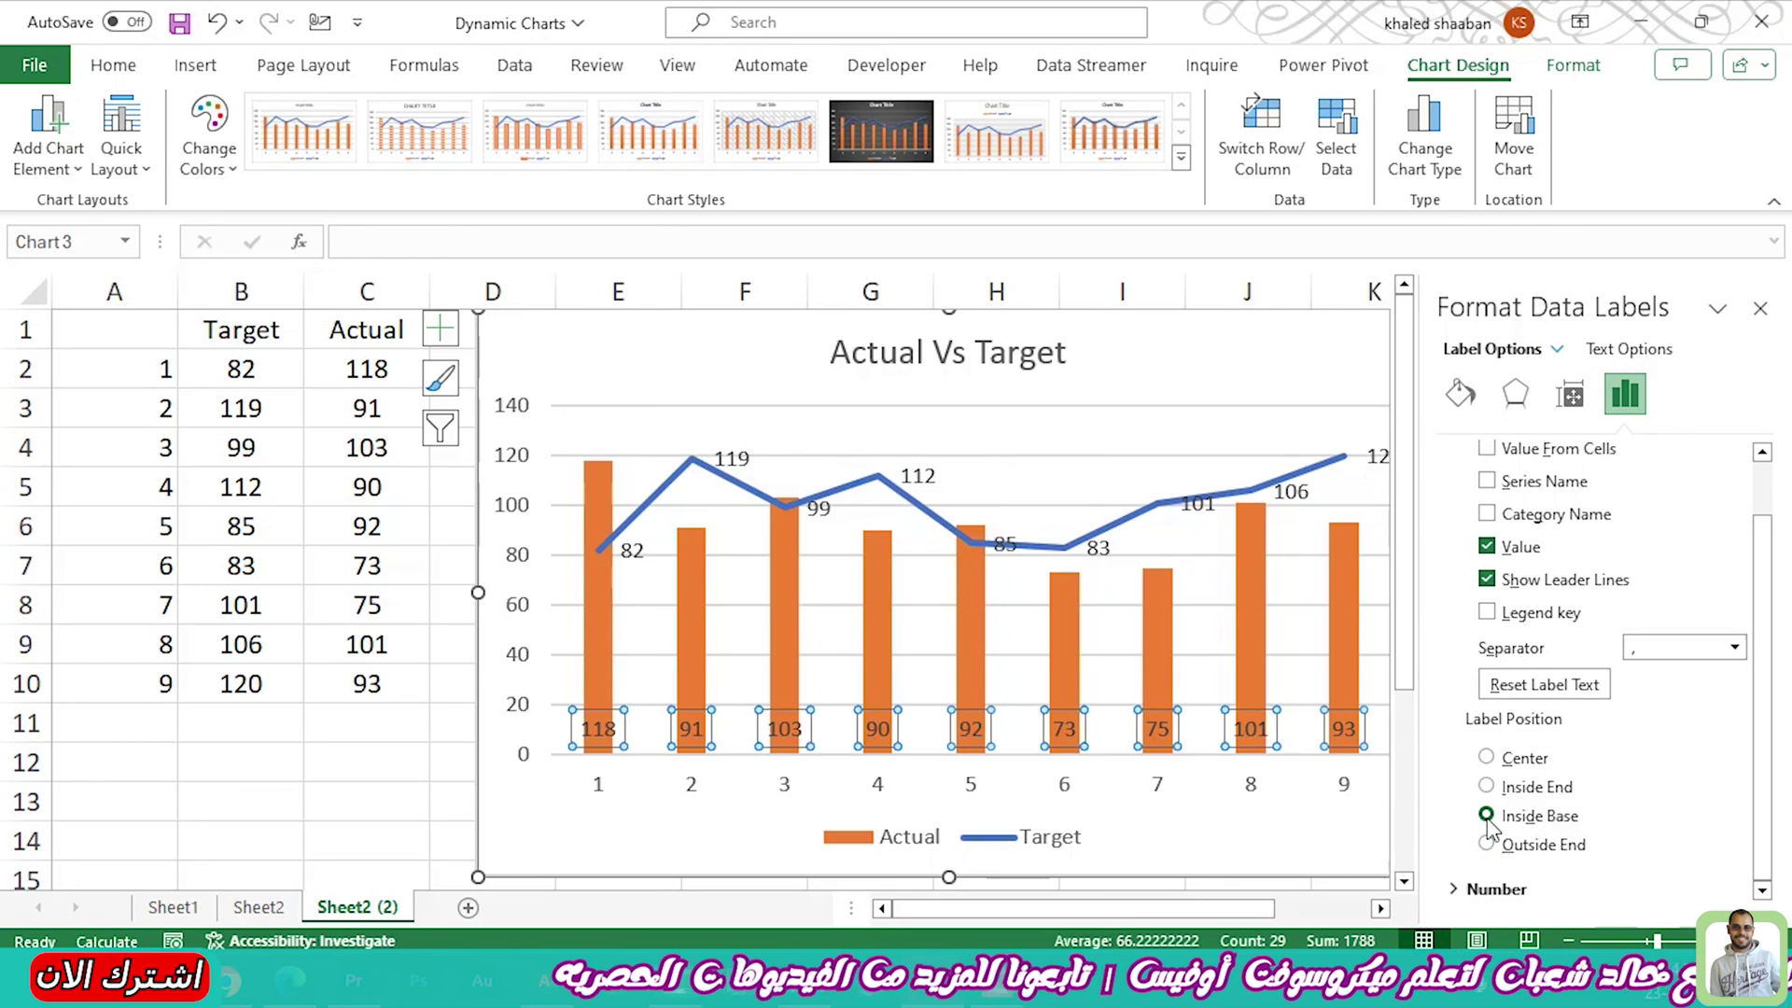
pyautogui.click(1199, 836)
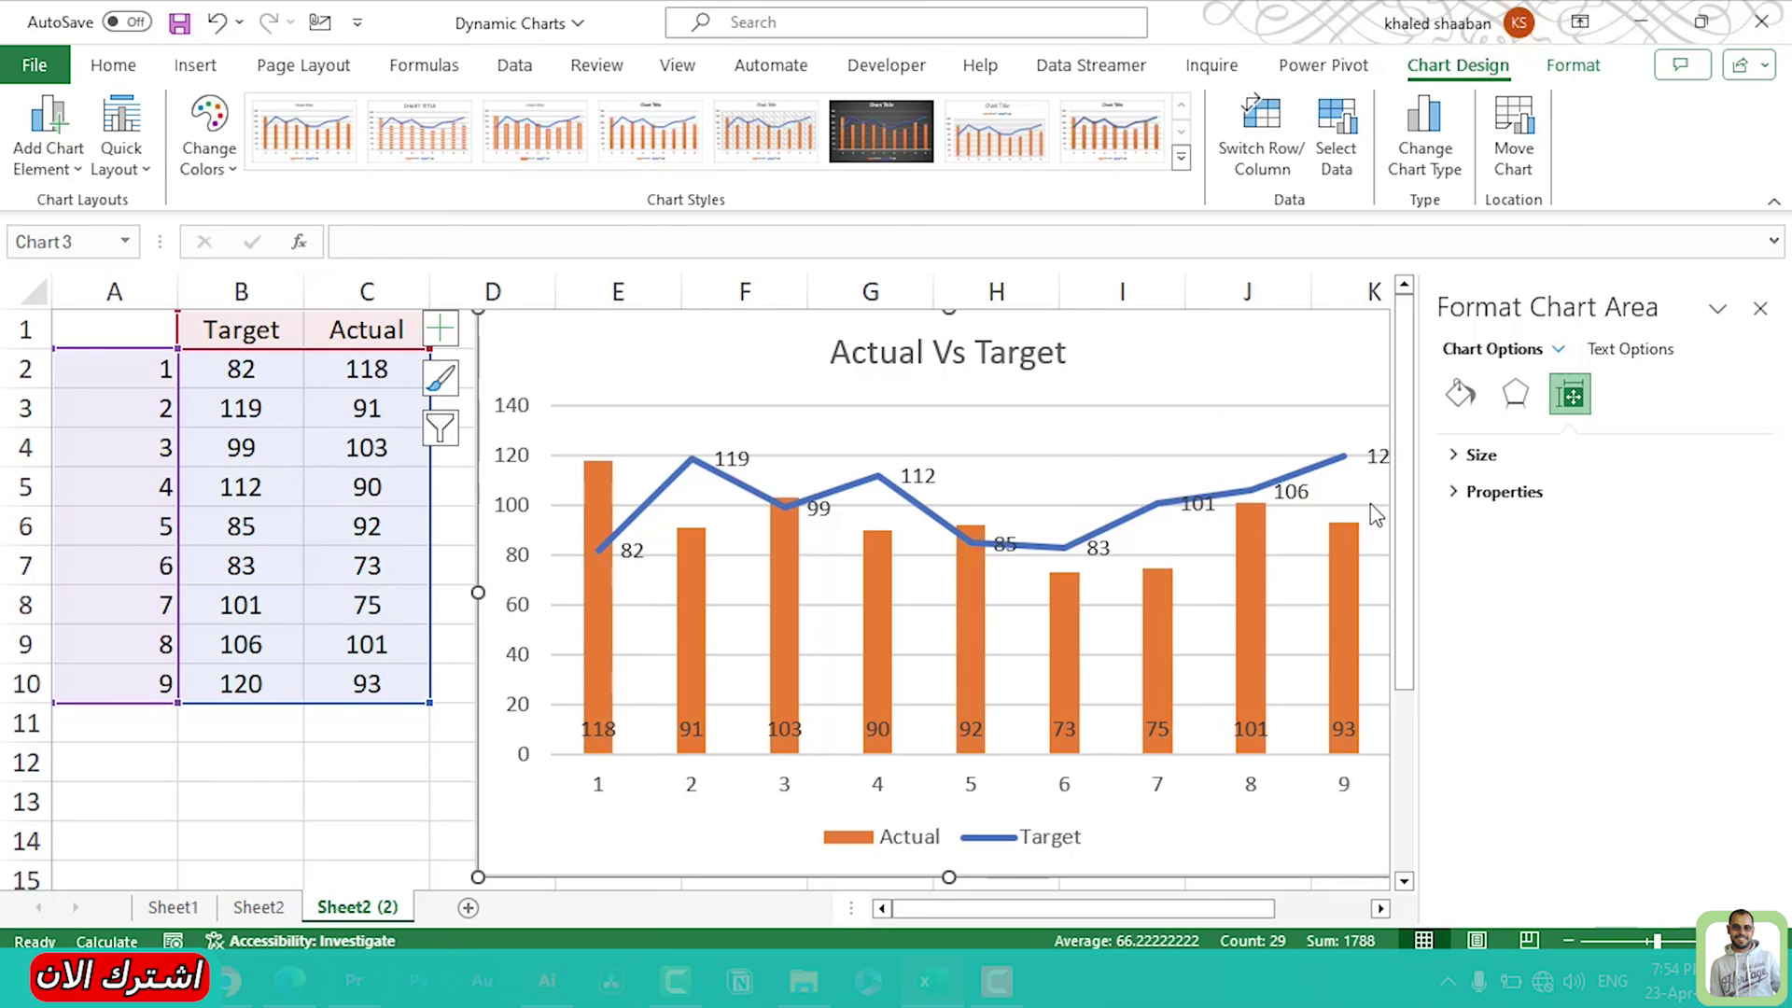
# Set the Target line's data labels' position to Above
pyautogui.click(1295, 495)
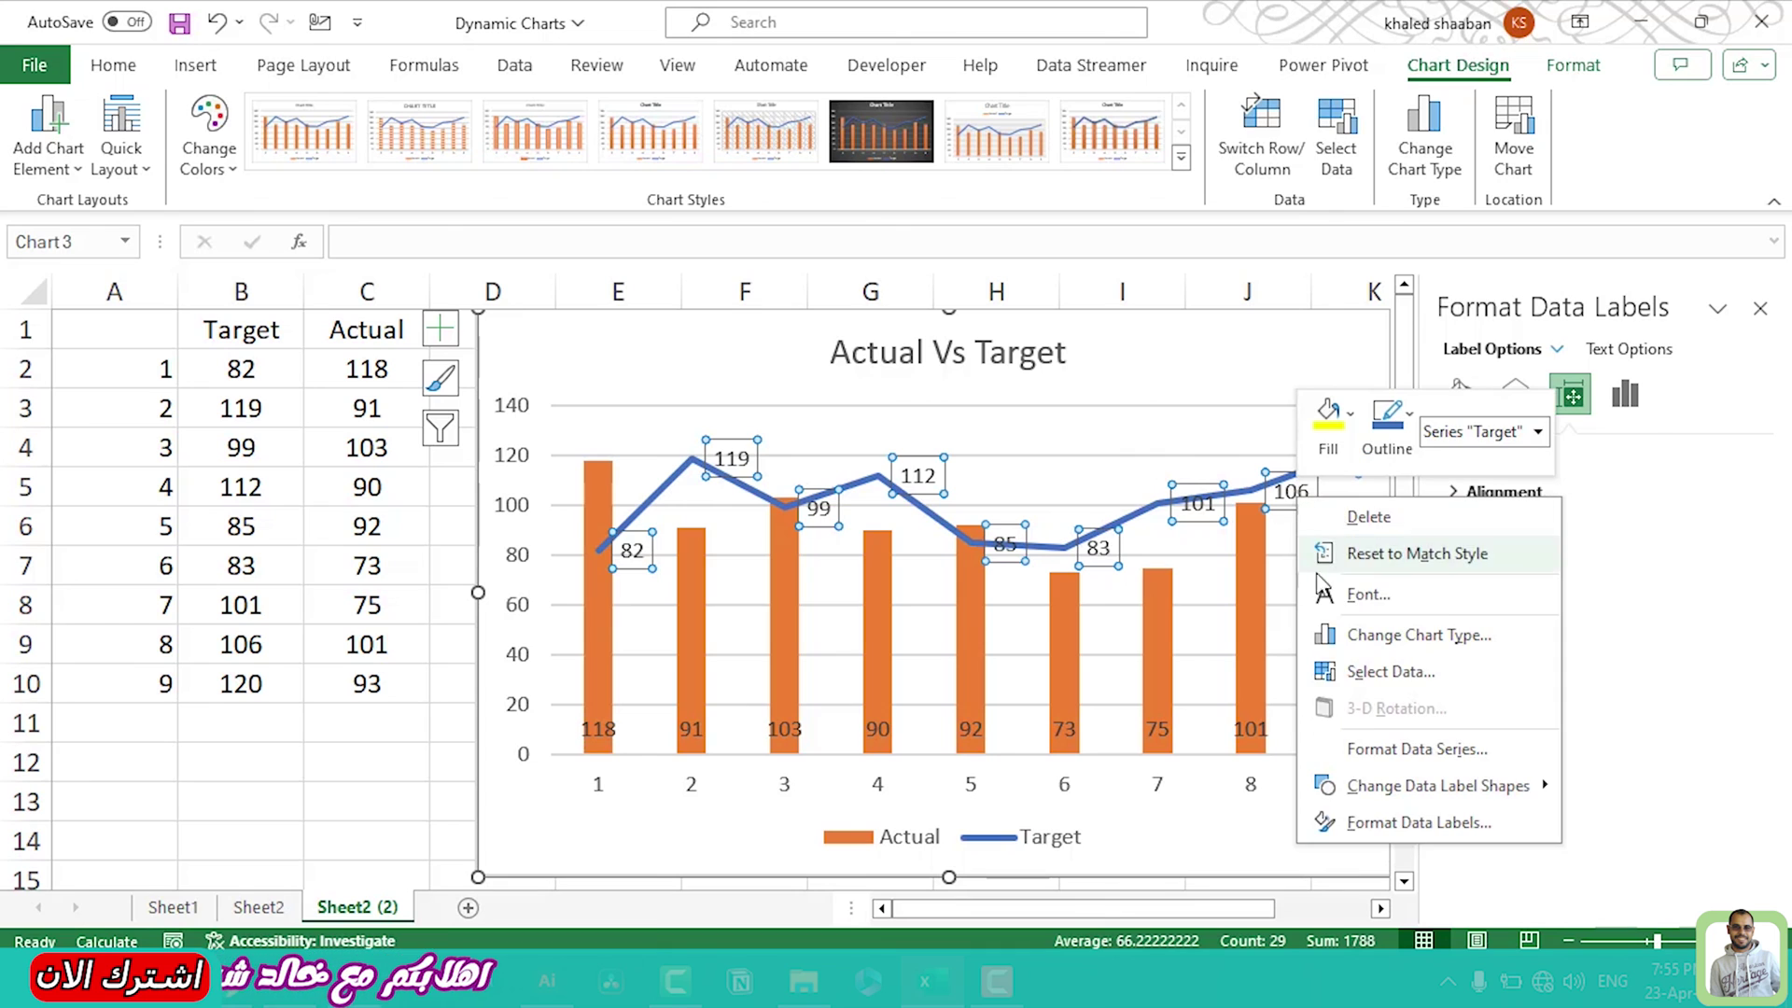
pyautogui.click(1381, 817)
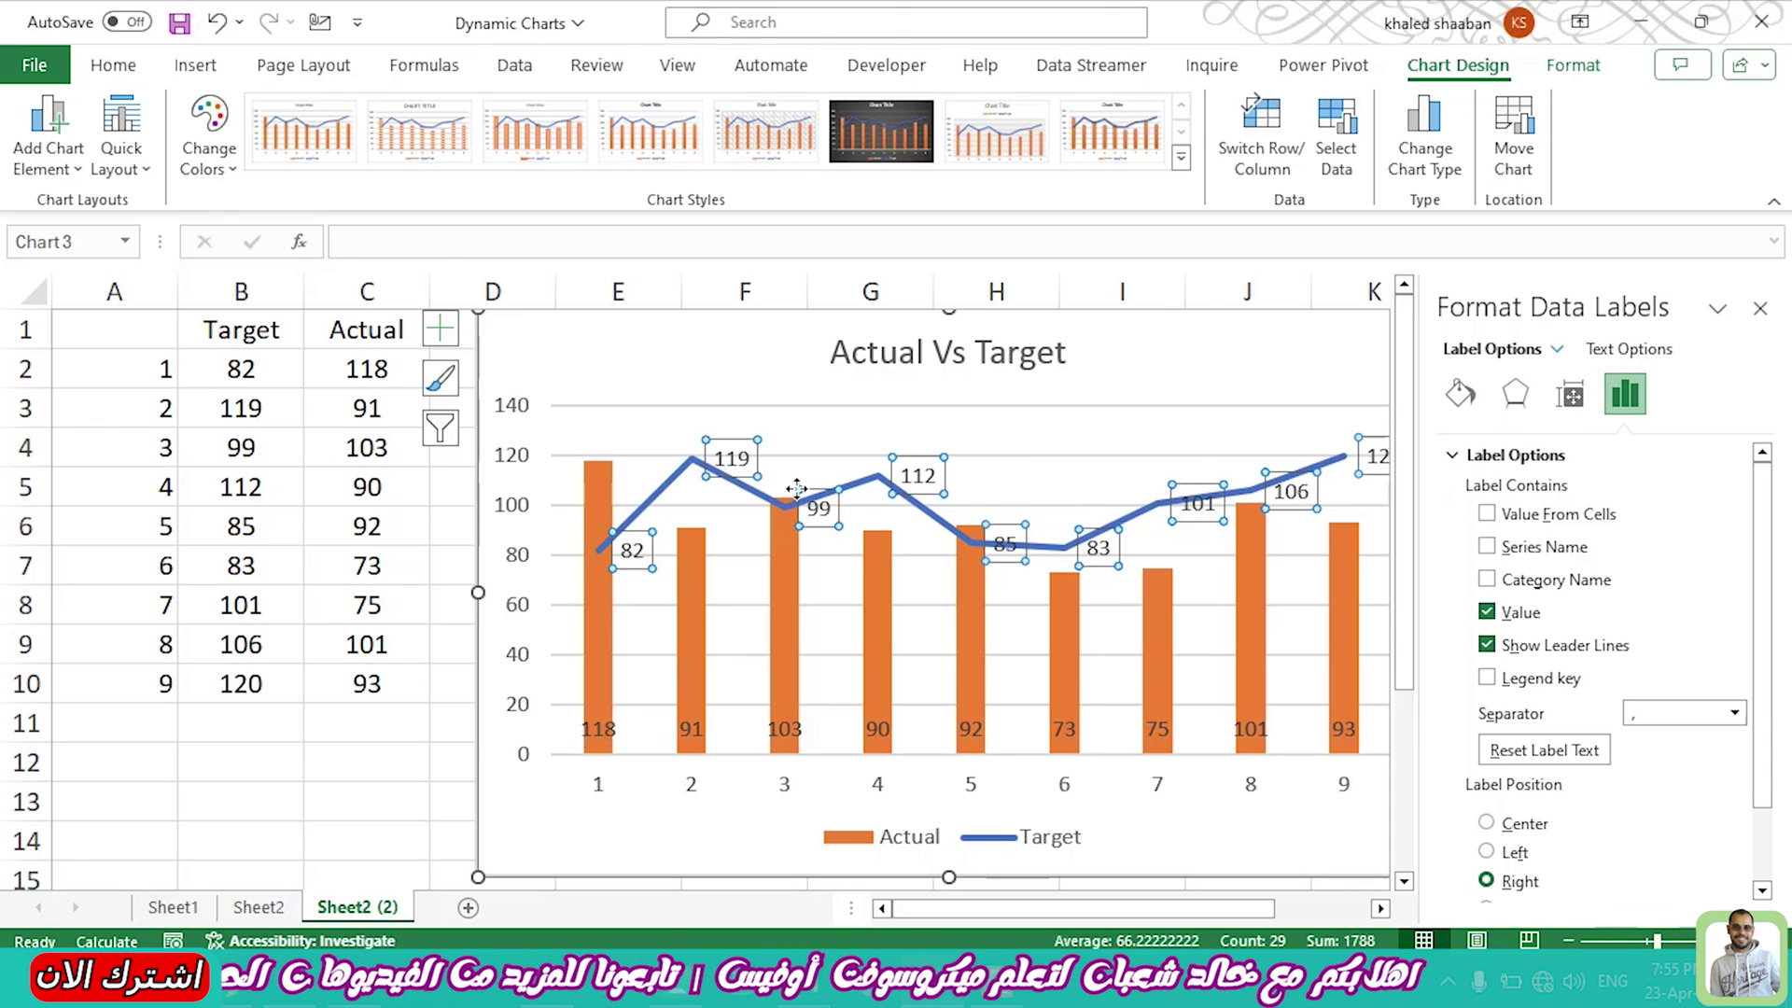
pyautogui.scroll(-2, 1697, 840)
pyautogui.scroll(-1, 1697, 845)
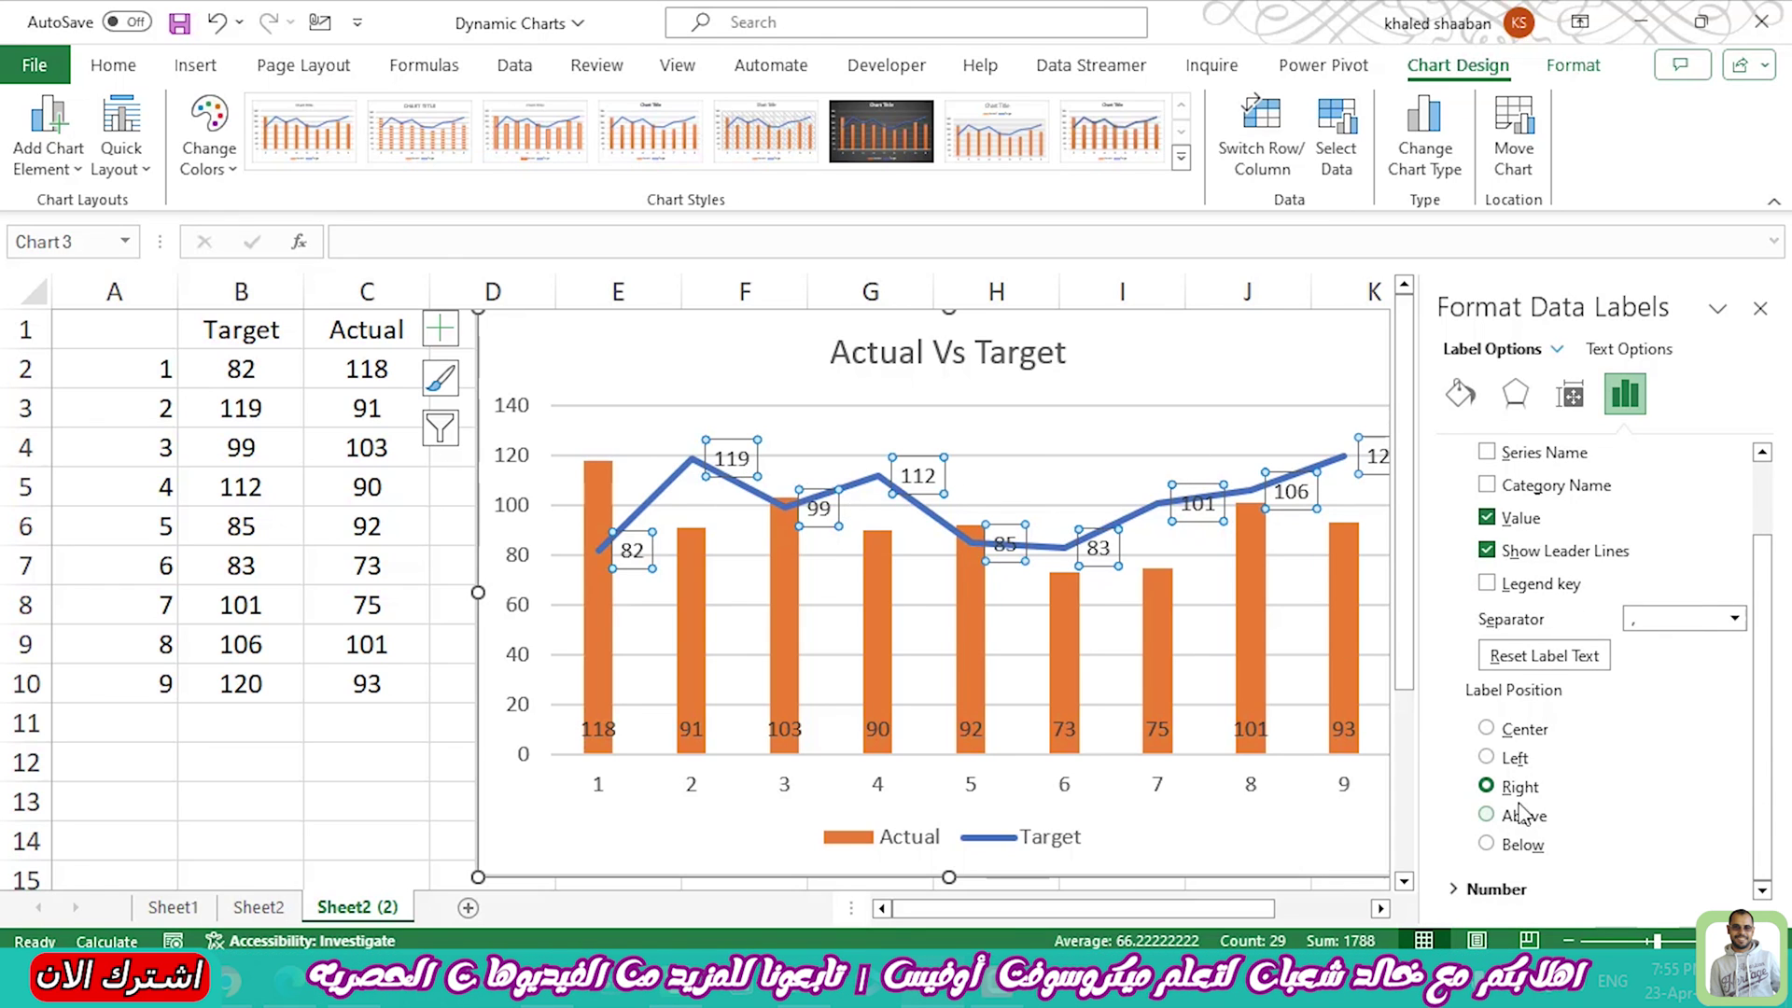
pyautogui.click(1486, 815)
pyautogui.click(1238, 347)
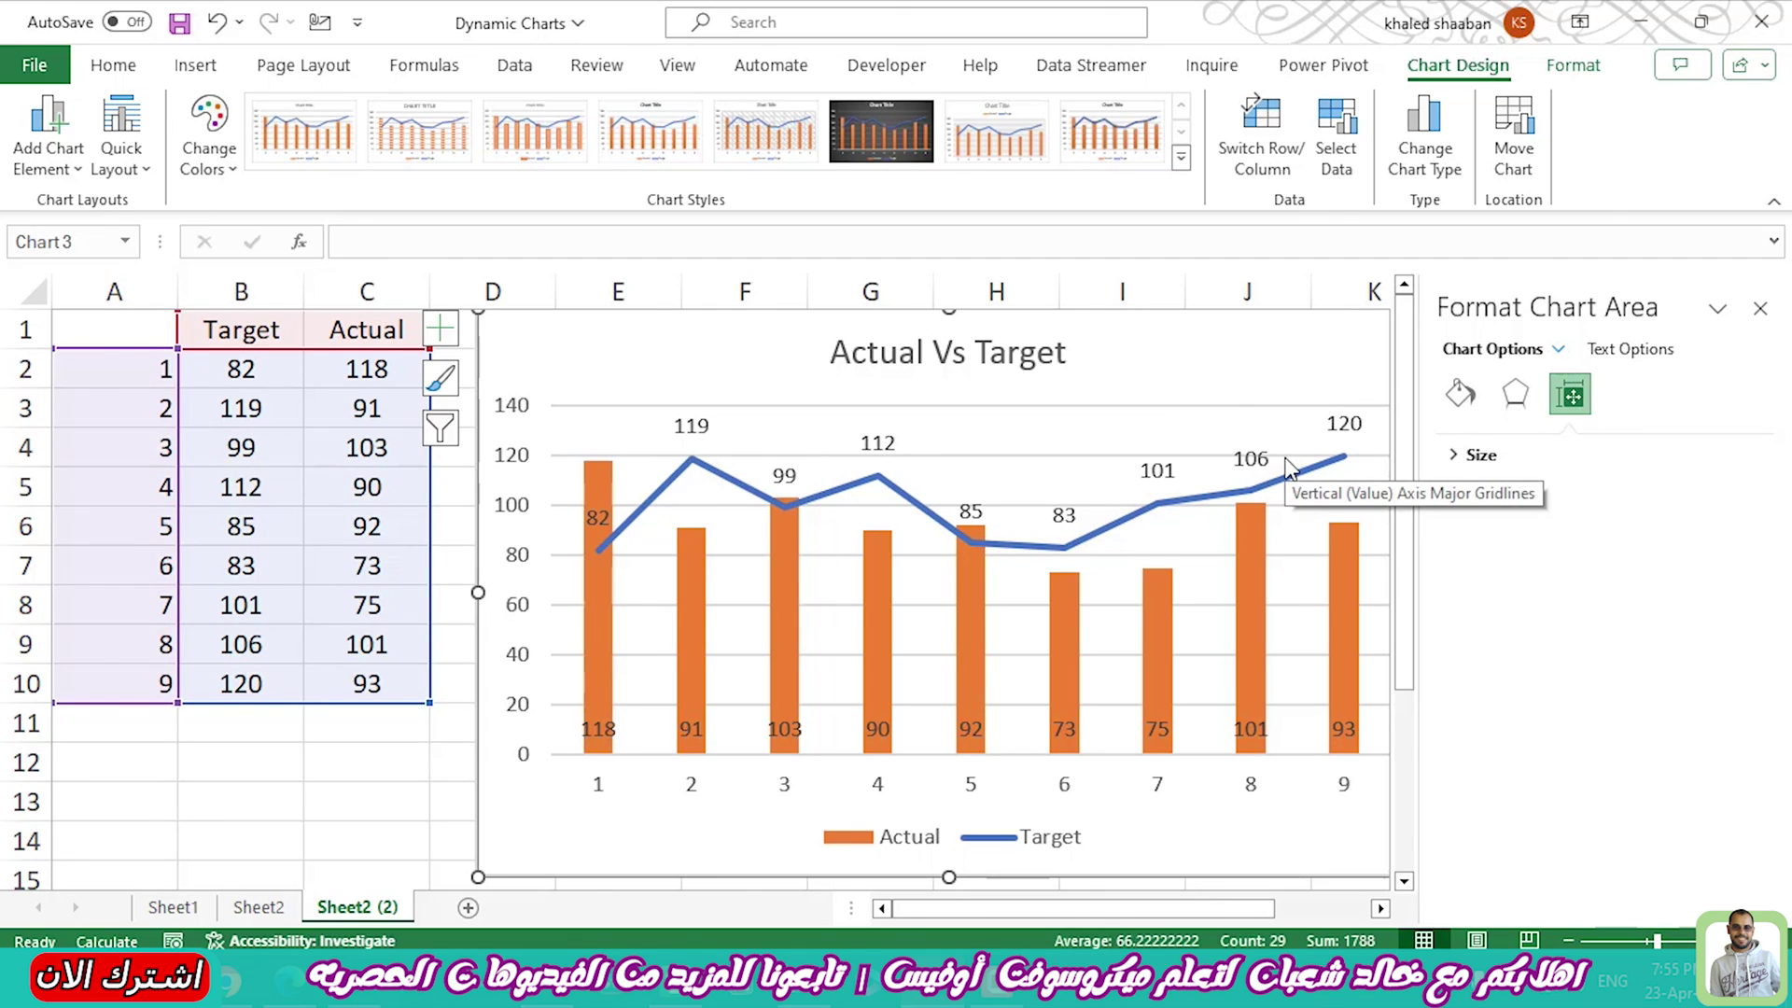
pyautogui.click(1257, 464)
pyautogui.rightClick(1259, 467)
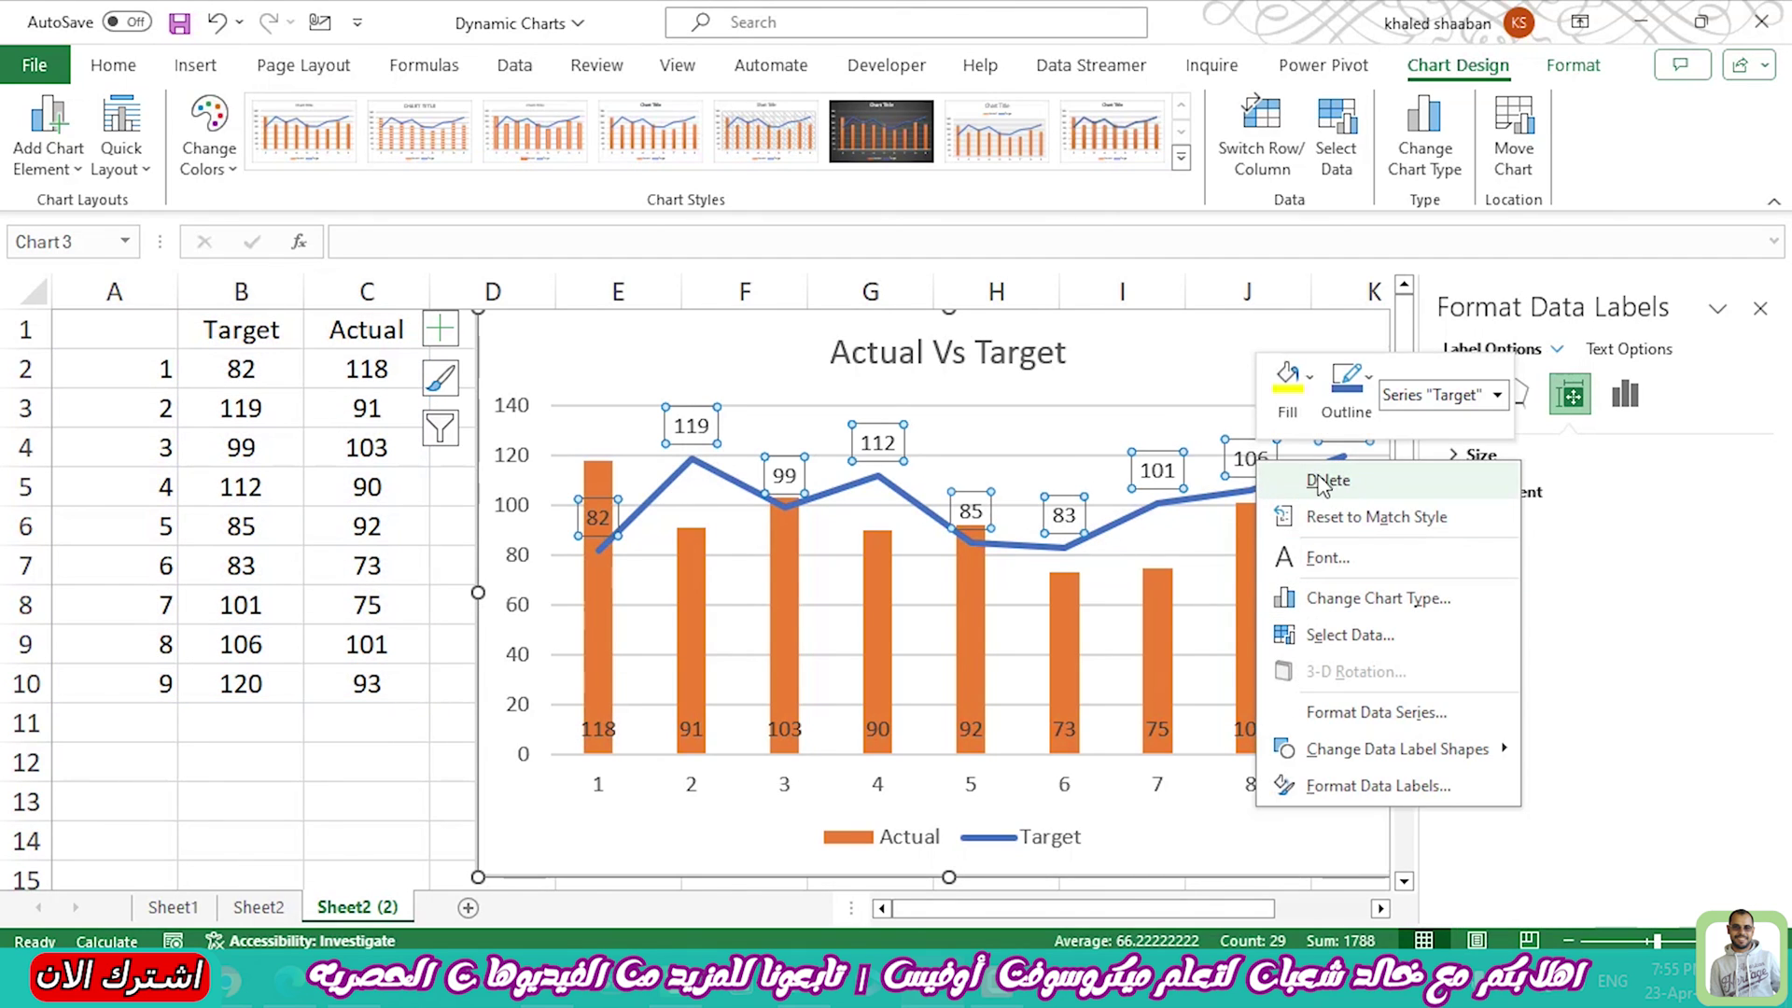
pyautogui.click(1161, 619)
pyautogui.click(1161, 620)
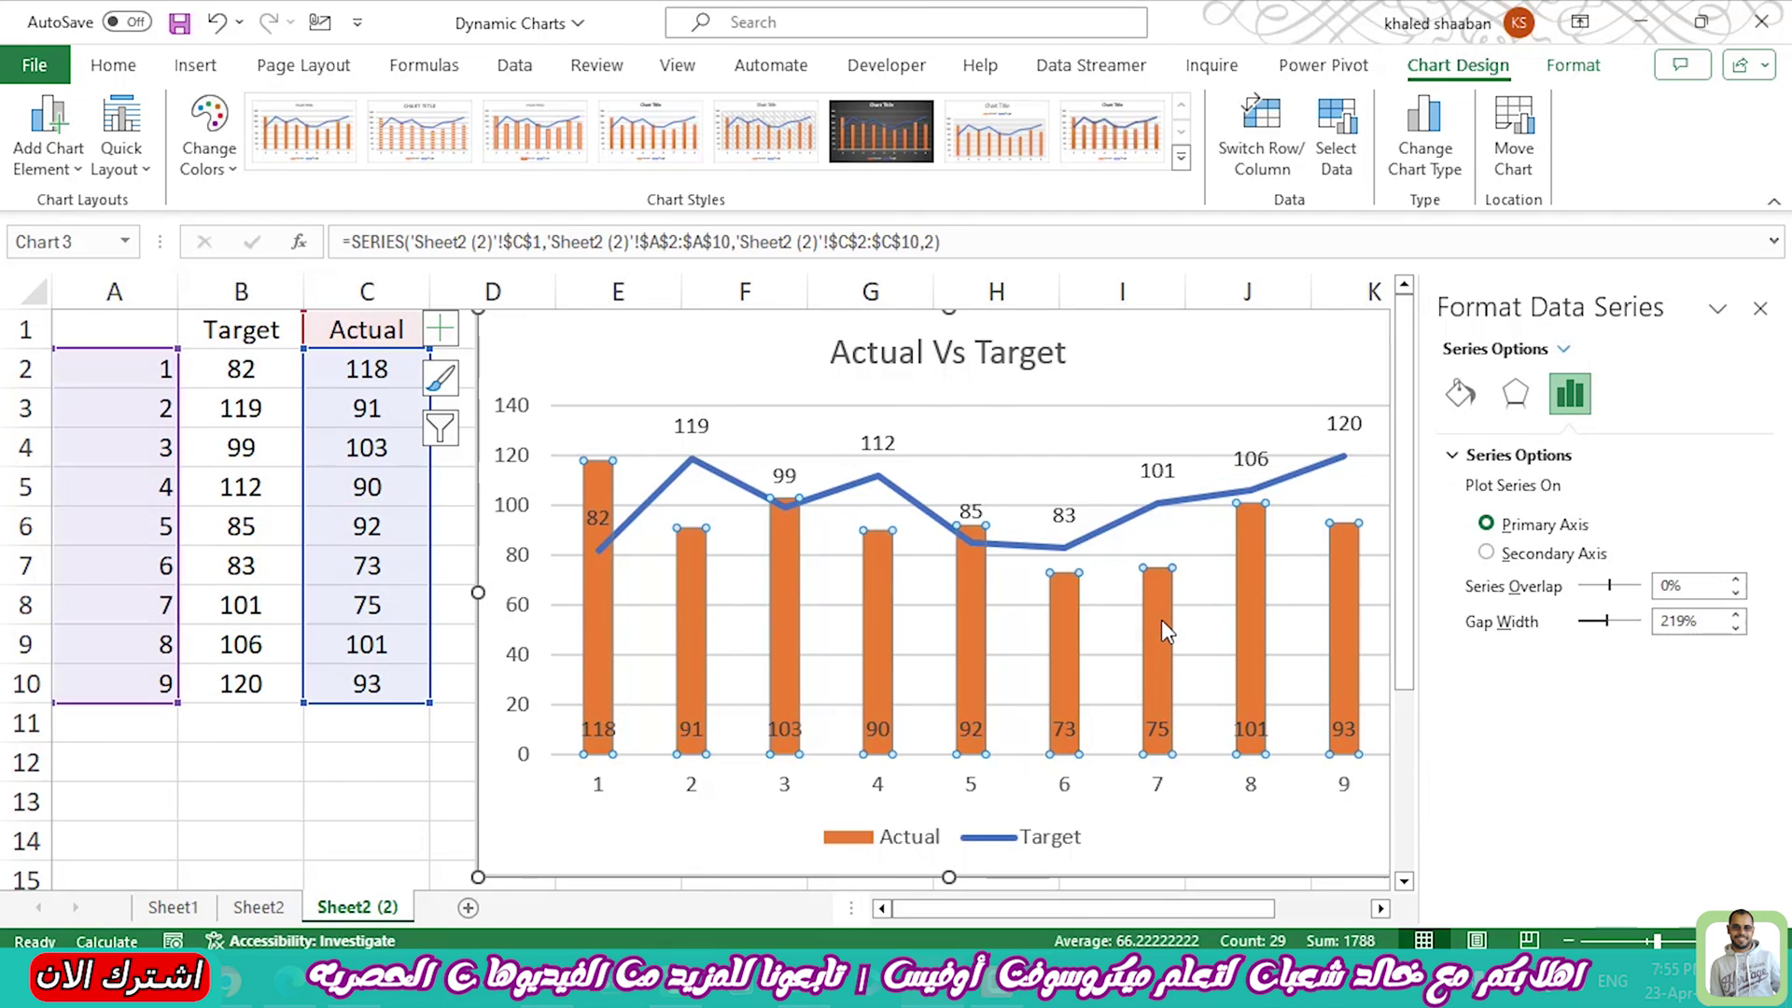
# Give the Actual columns a solid yellow fill
pyautogui.click(1454, 392)
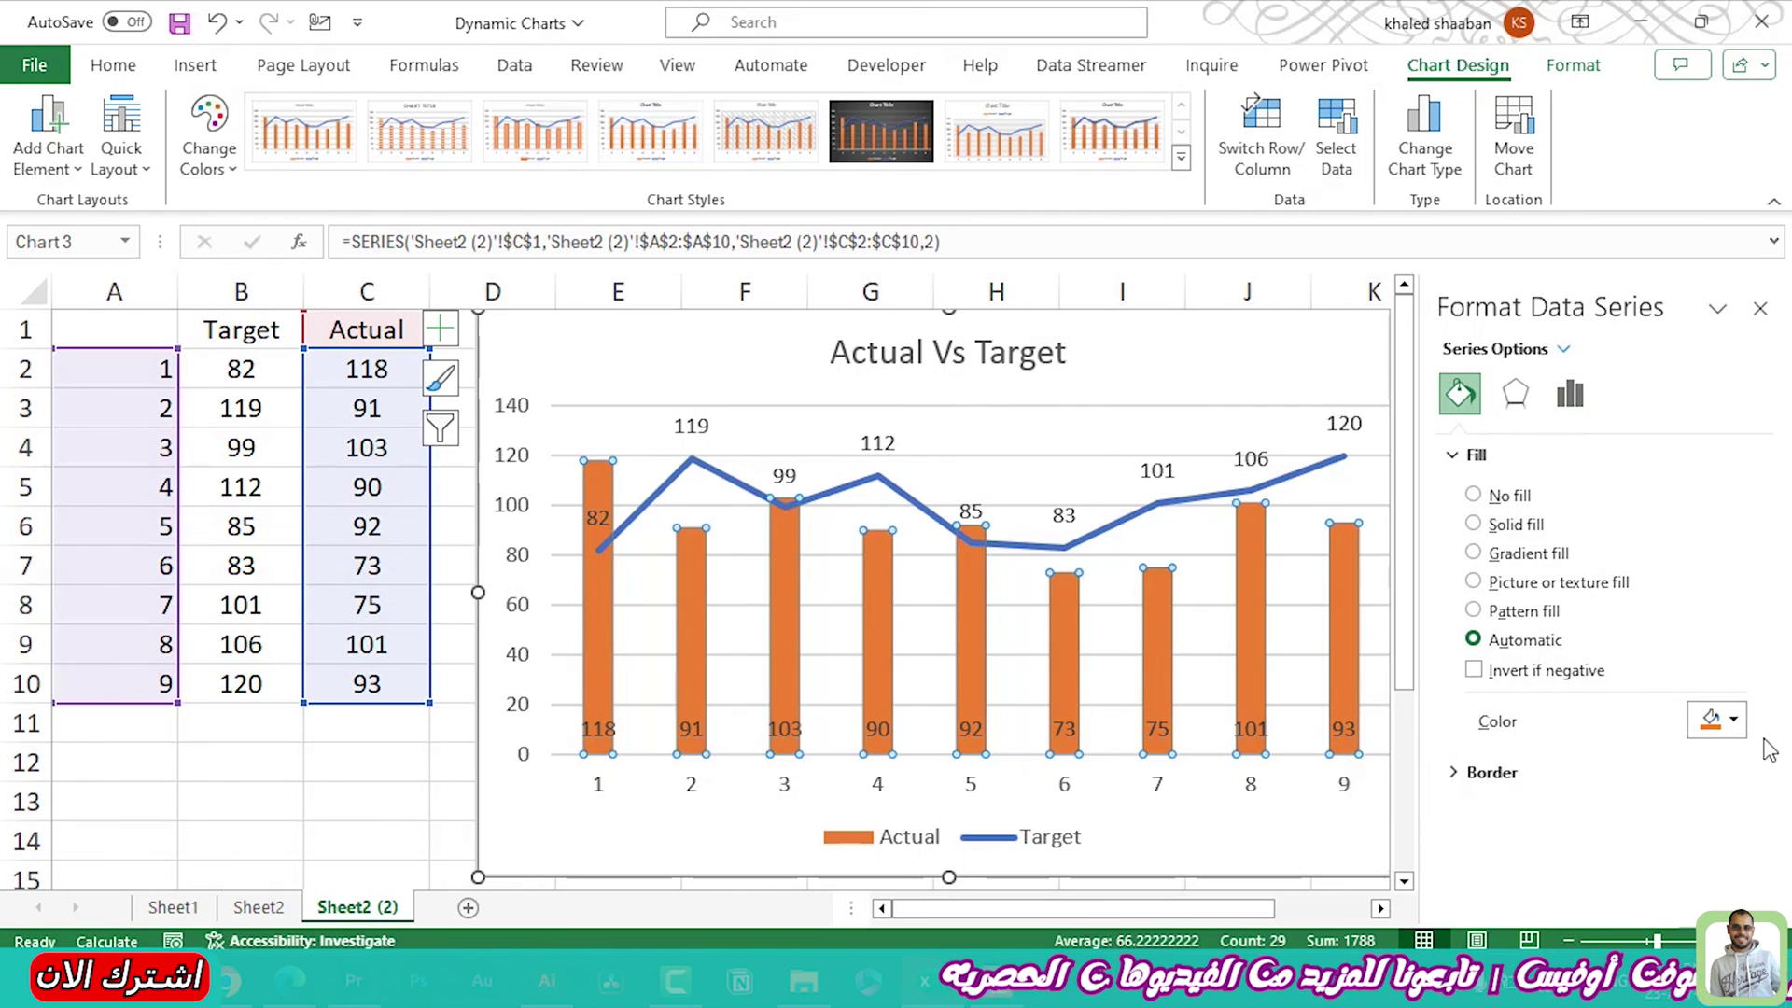
pyautogui.click(1733, 721)
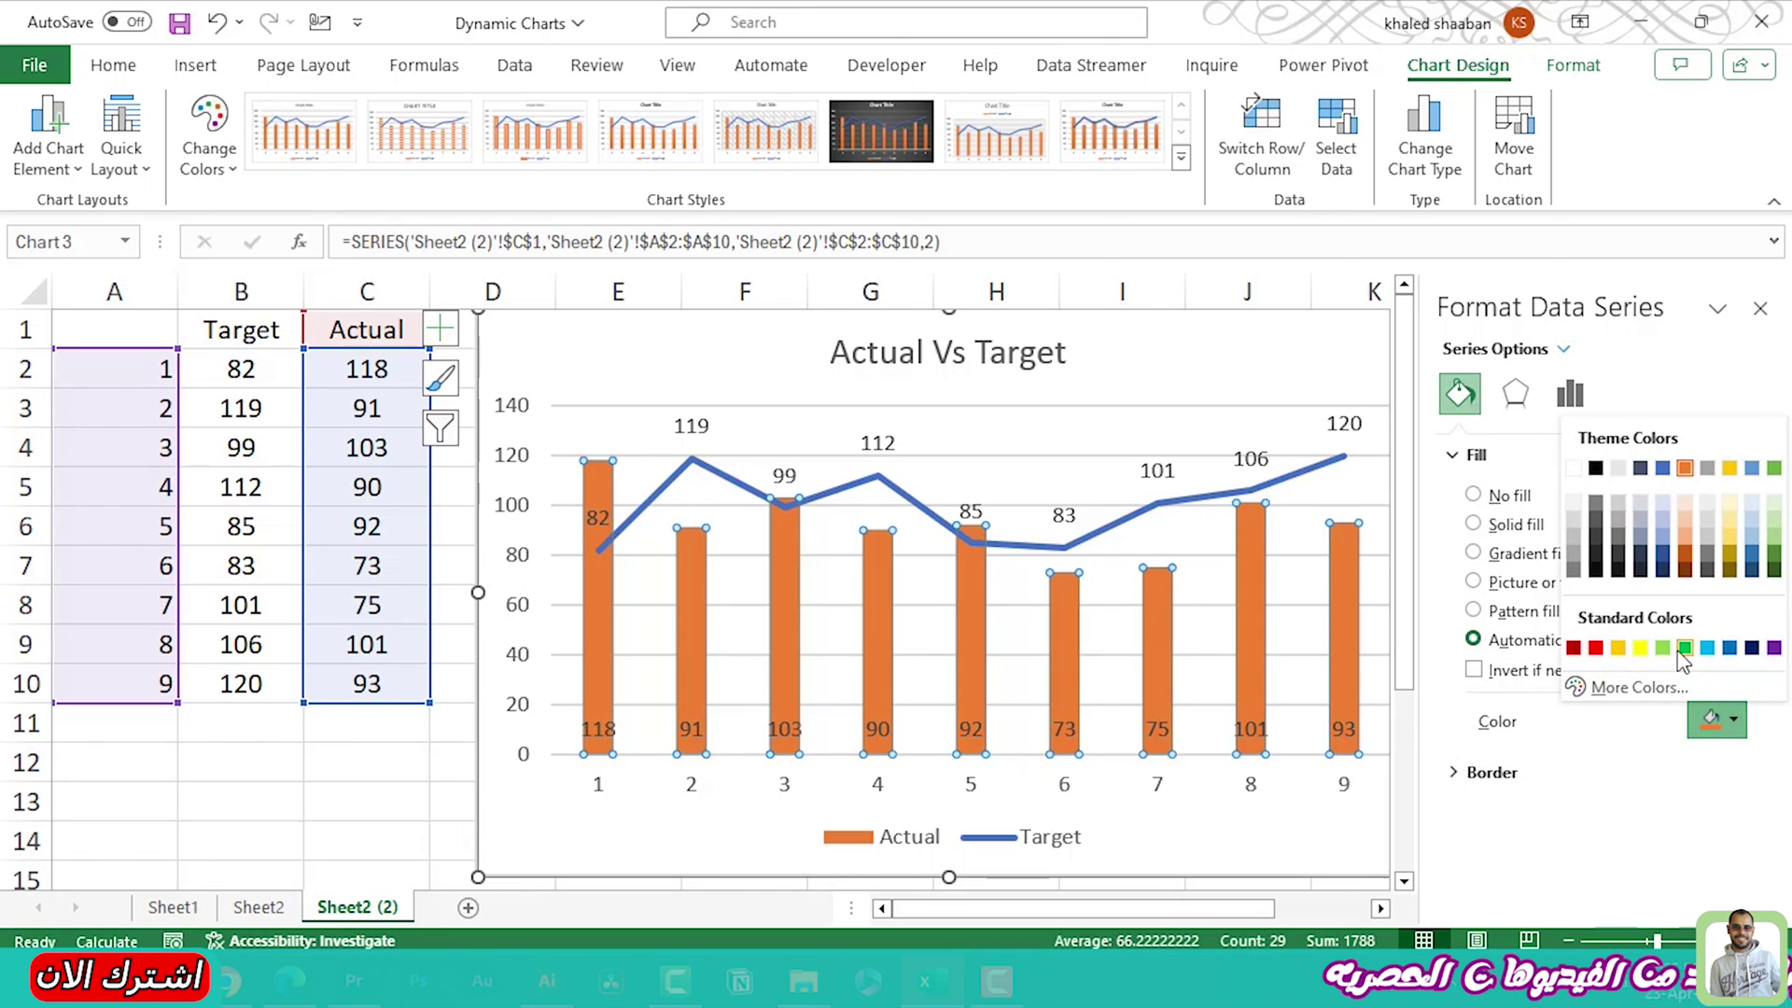
pyautogui.click(1640, 648)
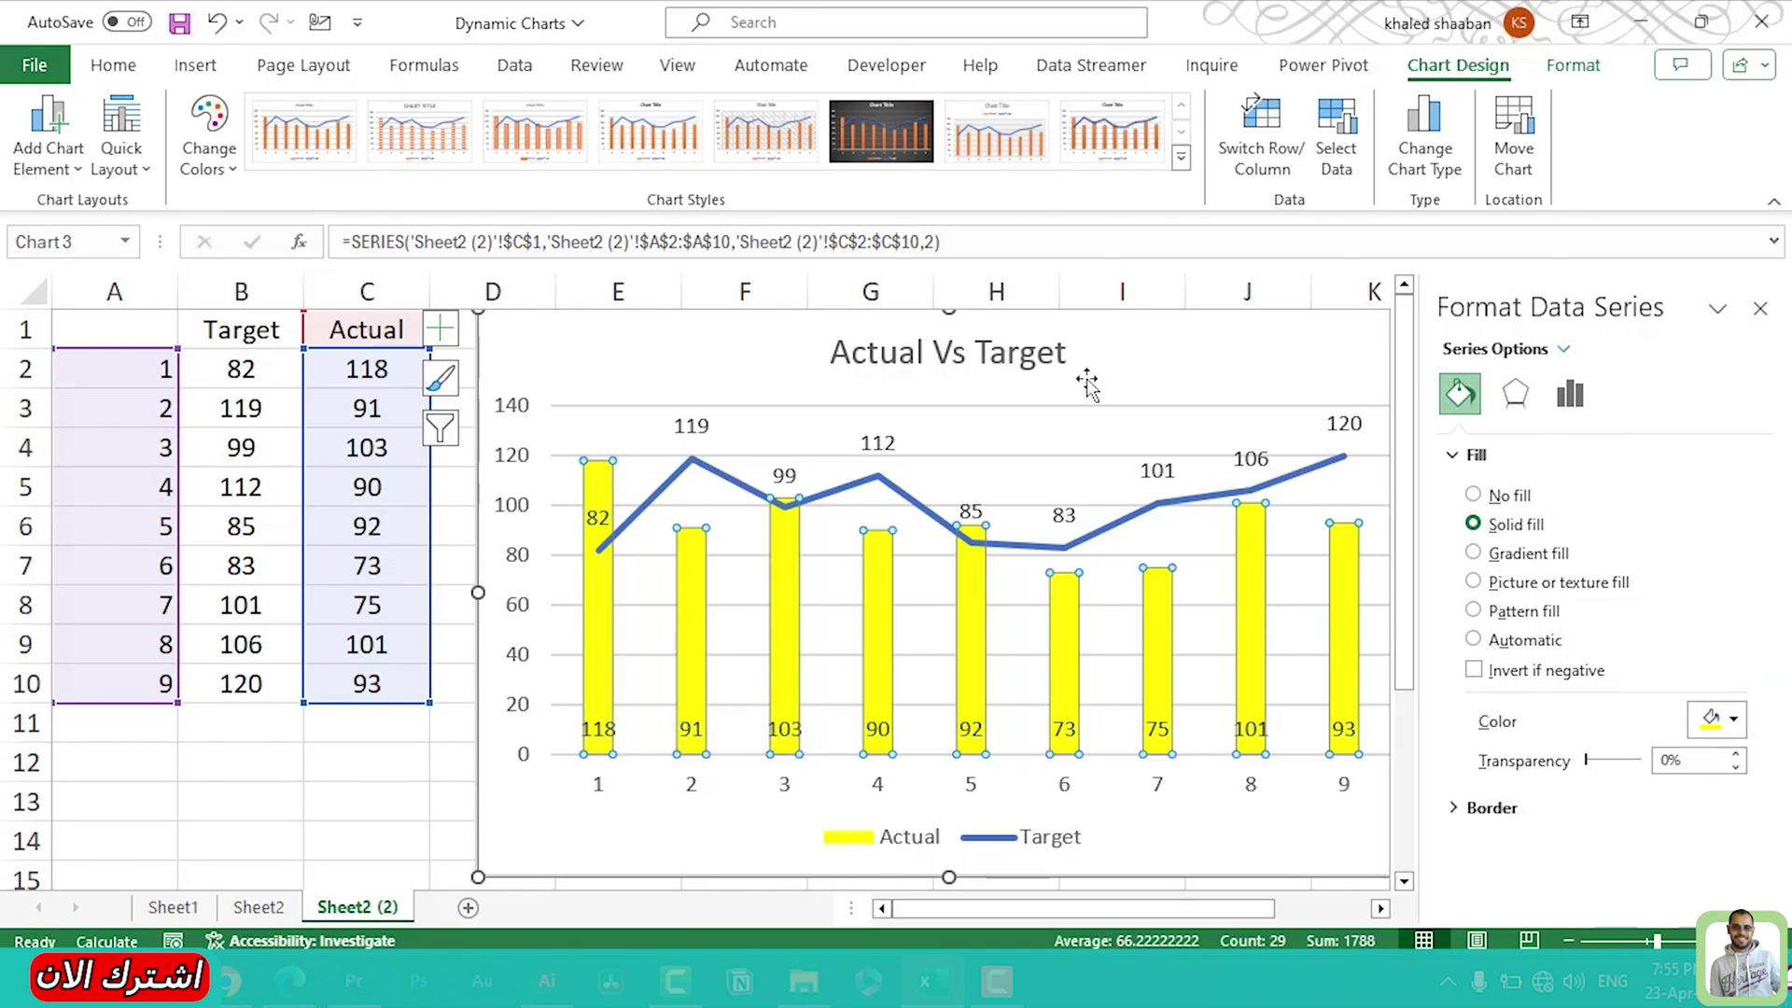
pyautogui.click(1173, 347)
# Recalculate twice with F9 so the chart redraws with new values, item 1 at 95/115
pyautogui.click(232, 733)
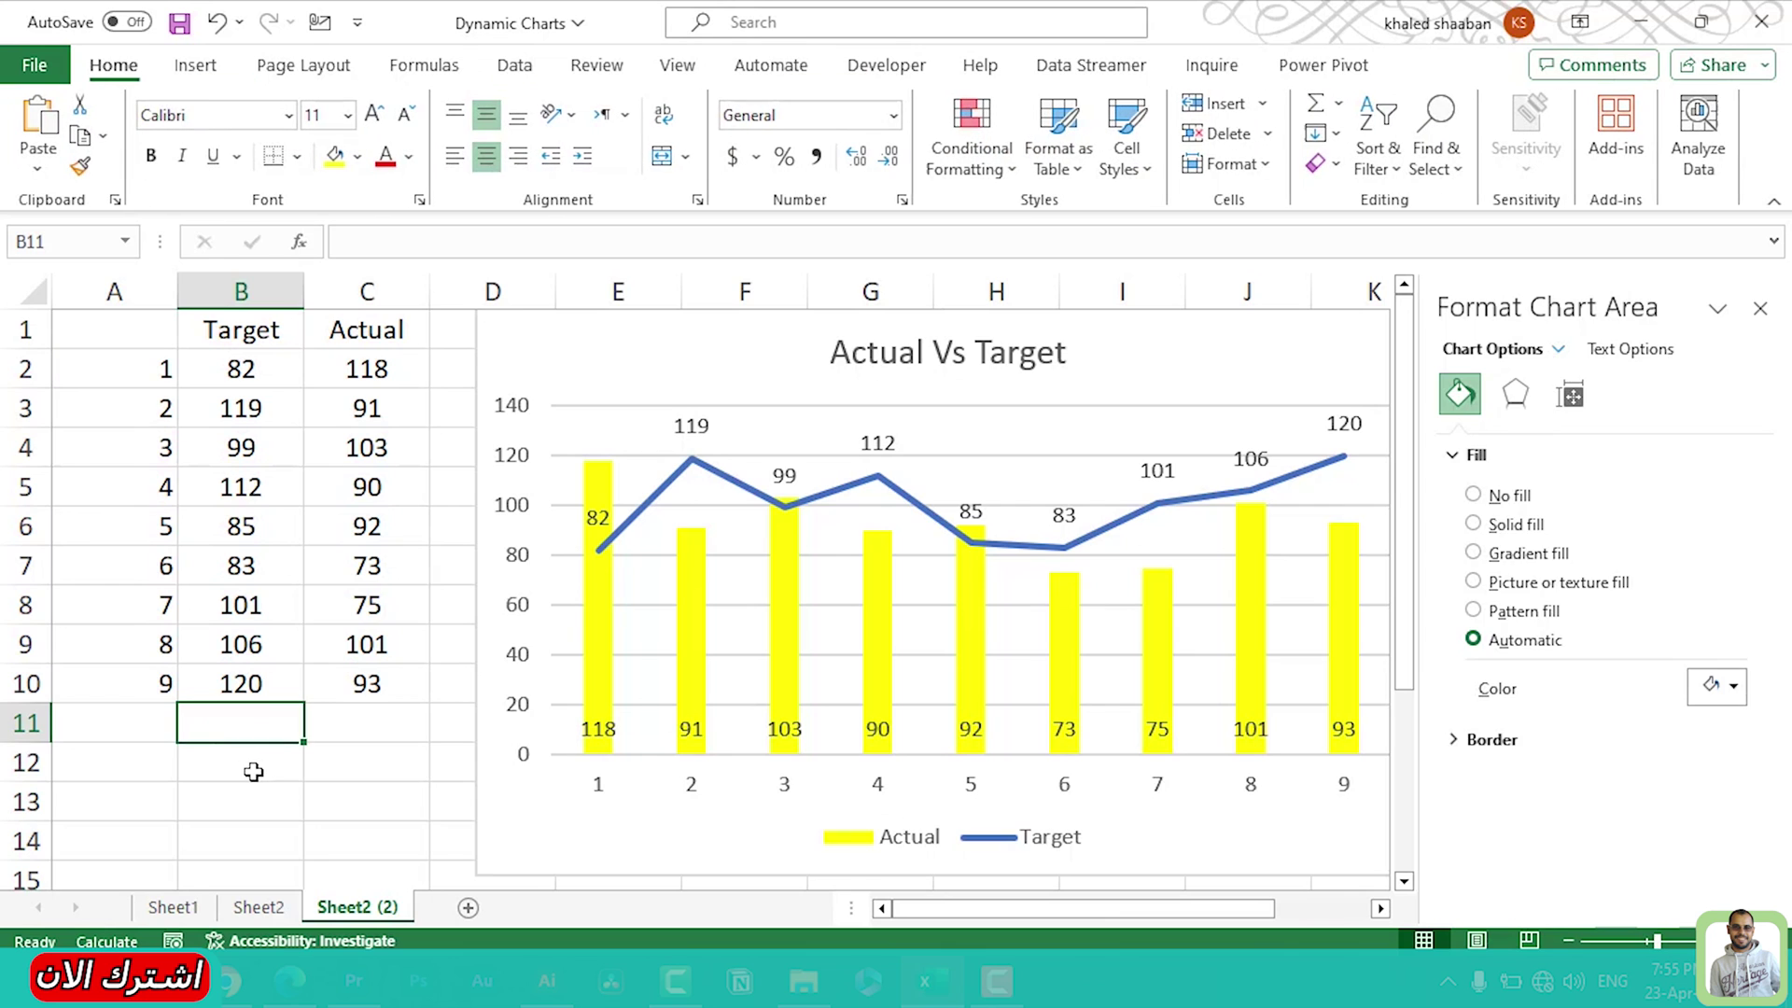
pyautogui.click(255, 772)
pyautogui.press('F9')
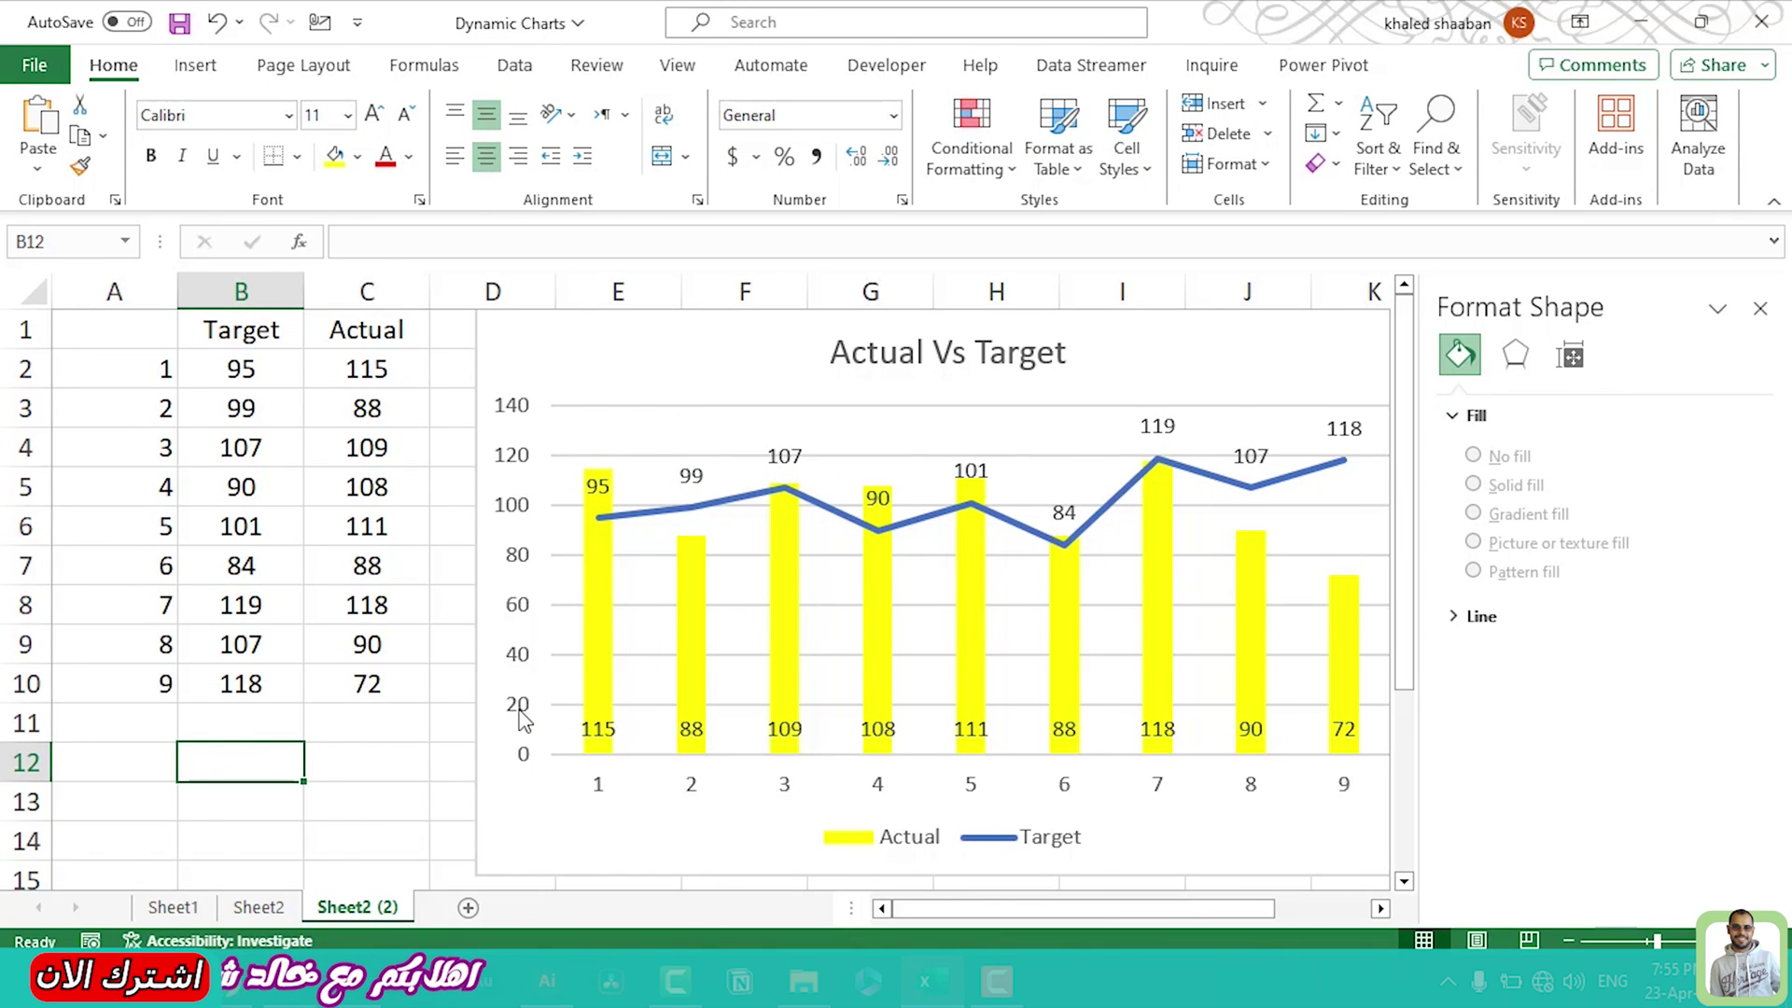
pyautogui.press('F9')
pyautogui.press('F9')
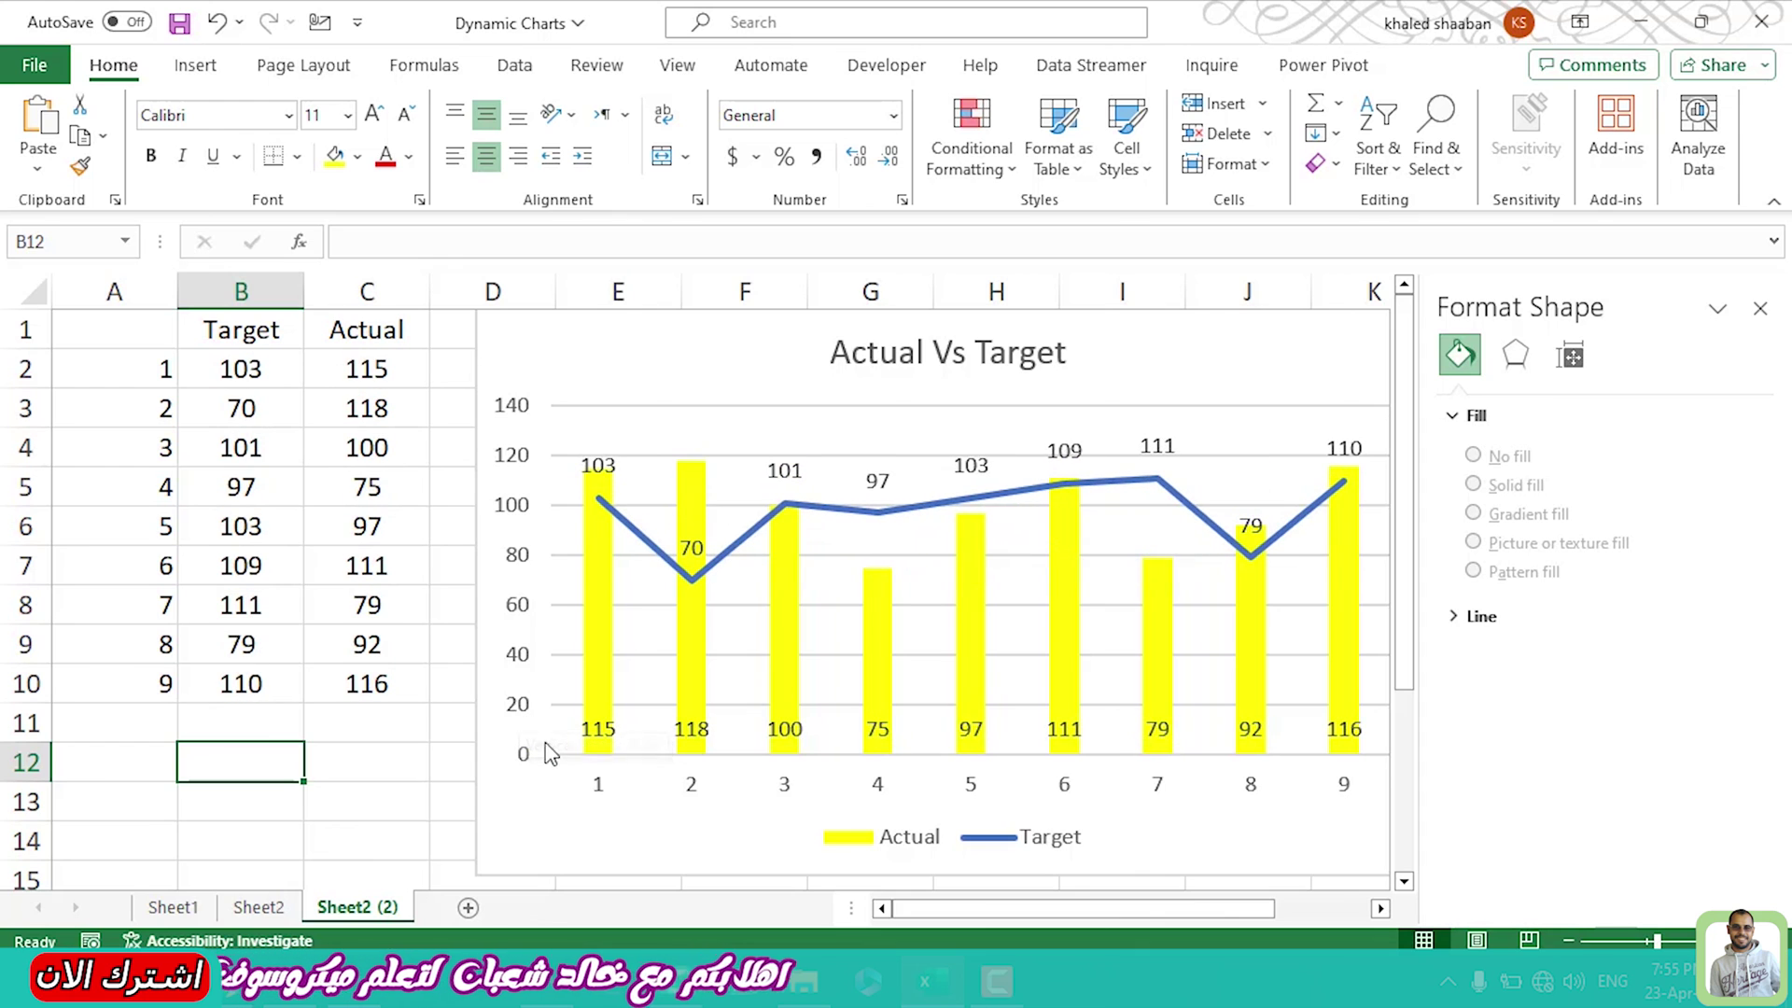